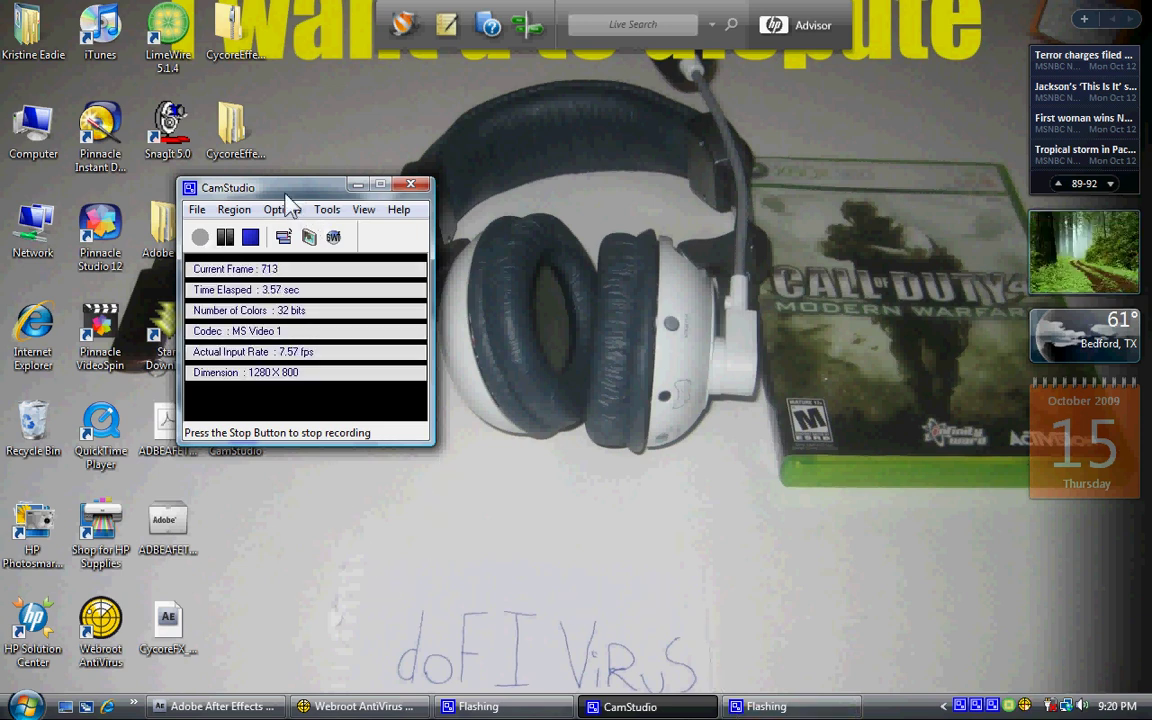
Shift the CamStudio recorder window slightly right and bring After Effects to the front.
left_click_drag(258, 186, 303, 186)
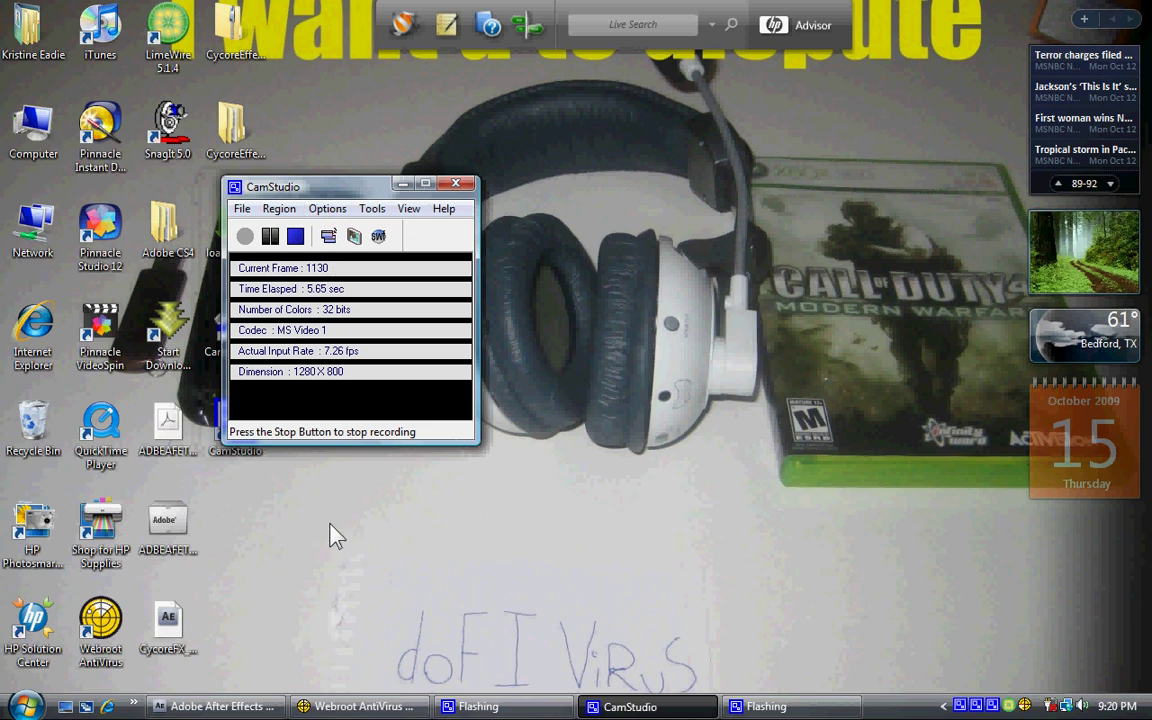
left_click(190, 706)
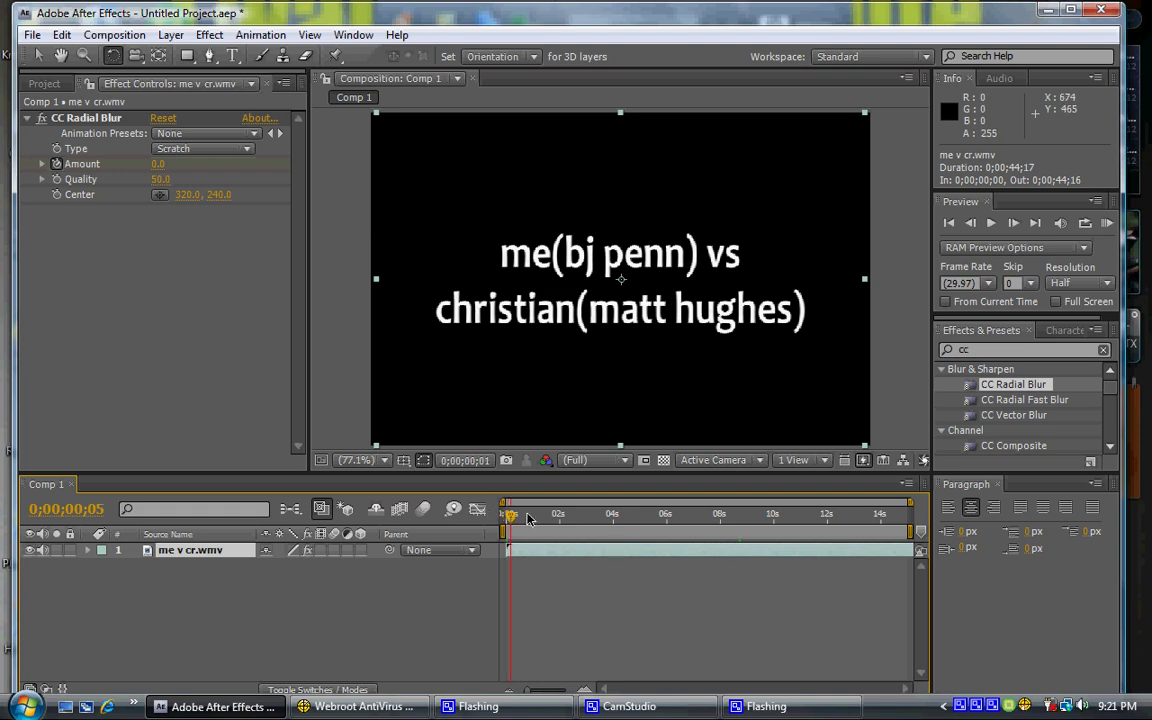
Scrub Comp 1's current time about 1.5 seconds in to preview the title card.
left_click_drag(508, 515, 471, 497)
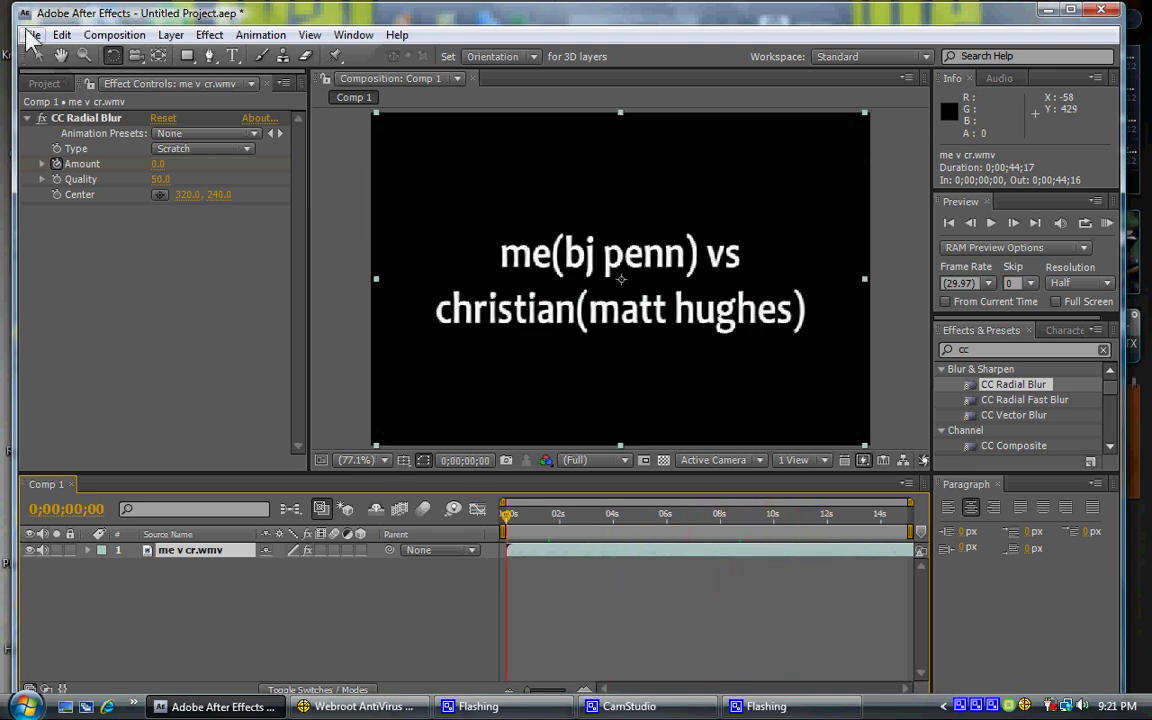
Start a new project without saving the old one, maximize the window, and clear the effects search.
left_click(32, 37)
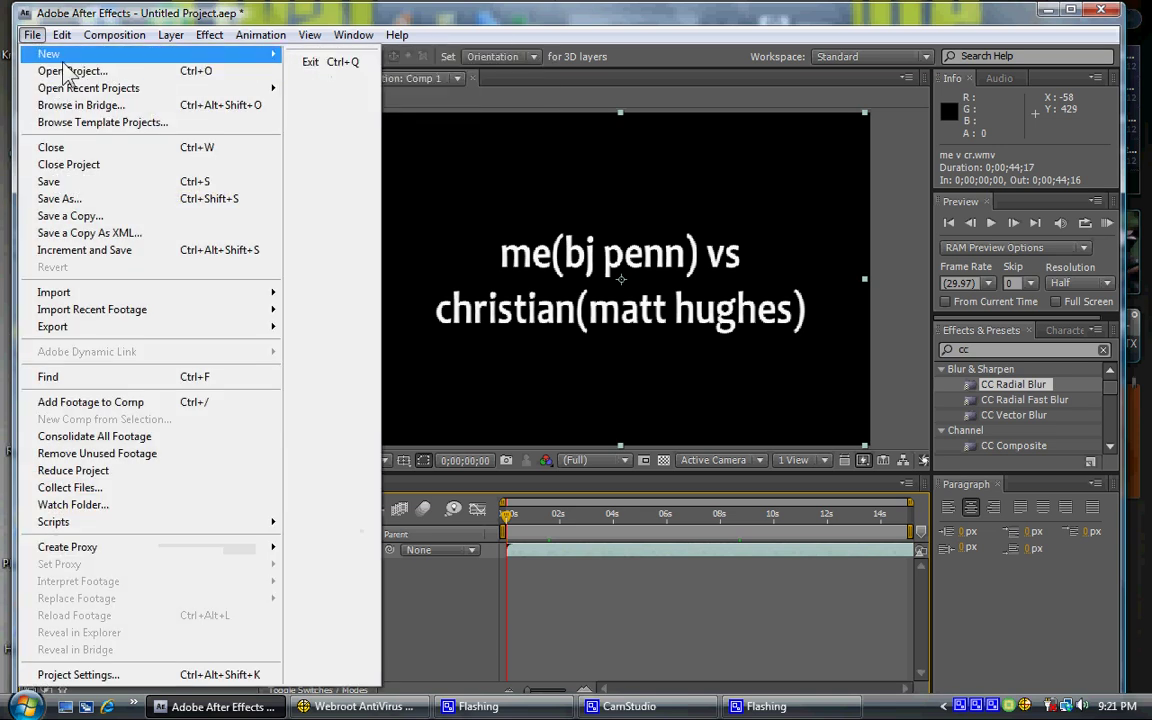
mouse_move(60, 54)
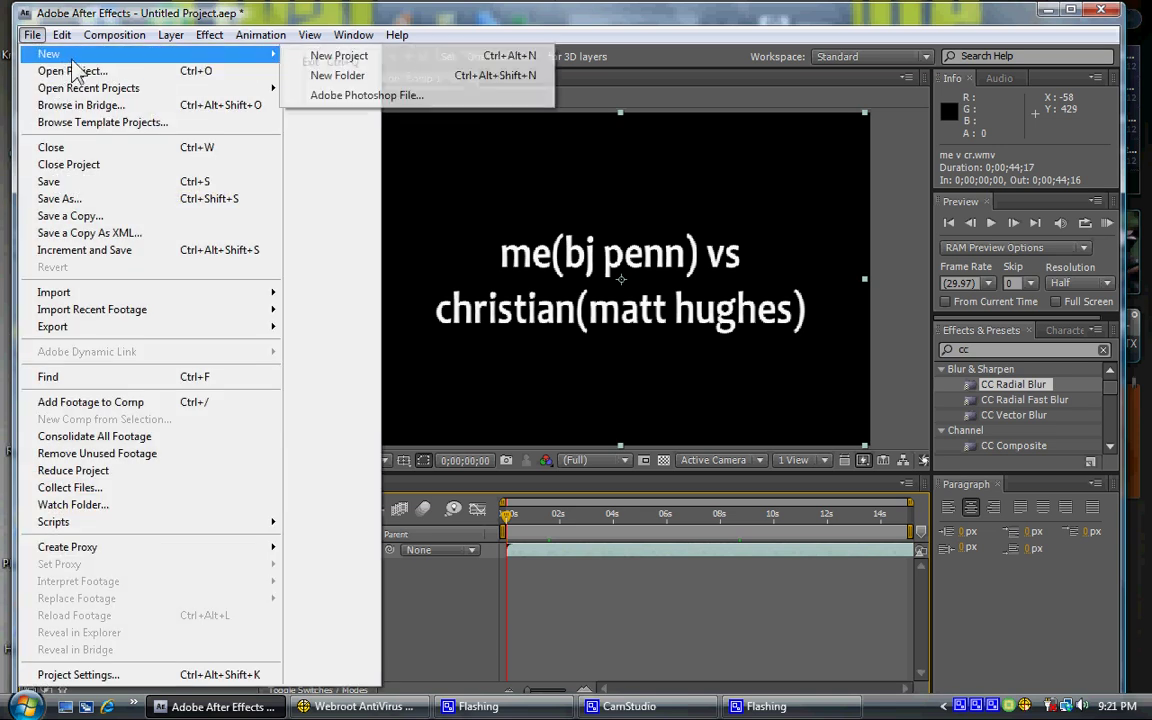
left_click(314, 60)
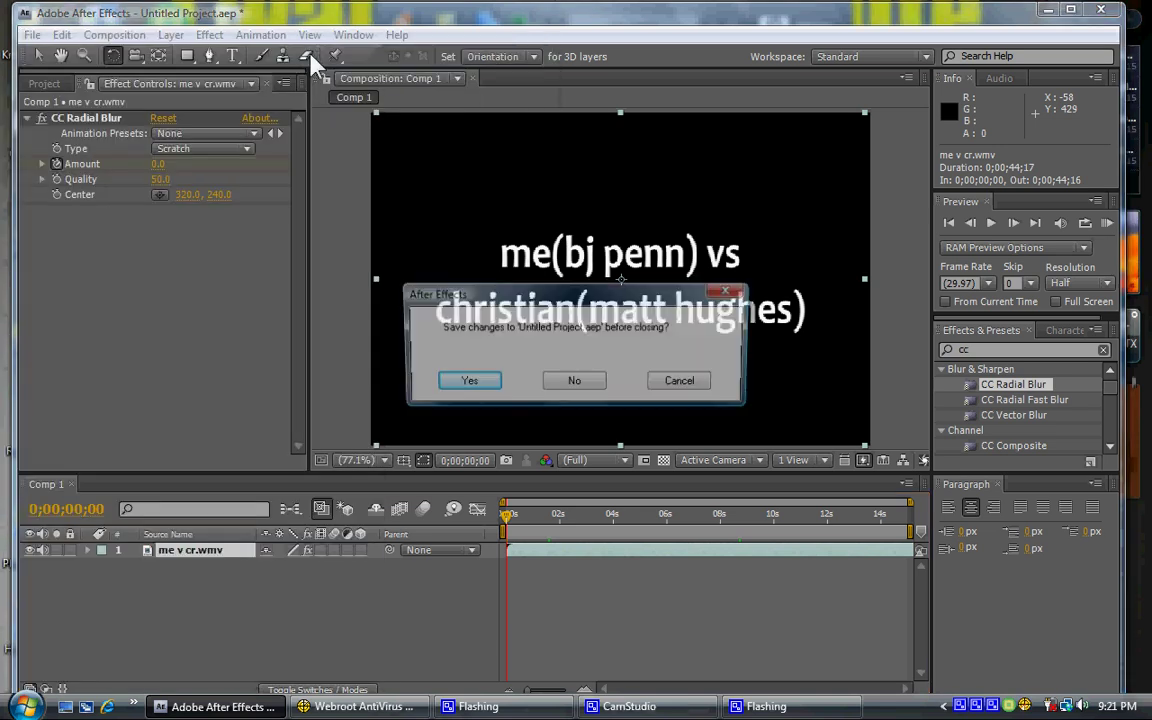
left_click(567, 385)
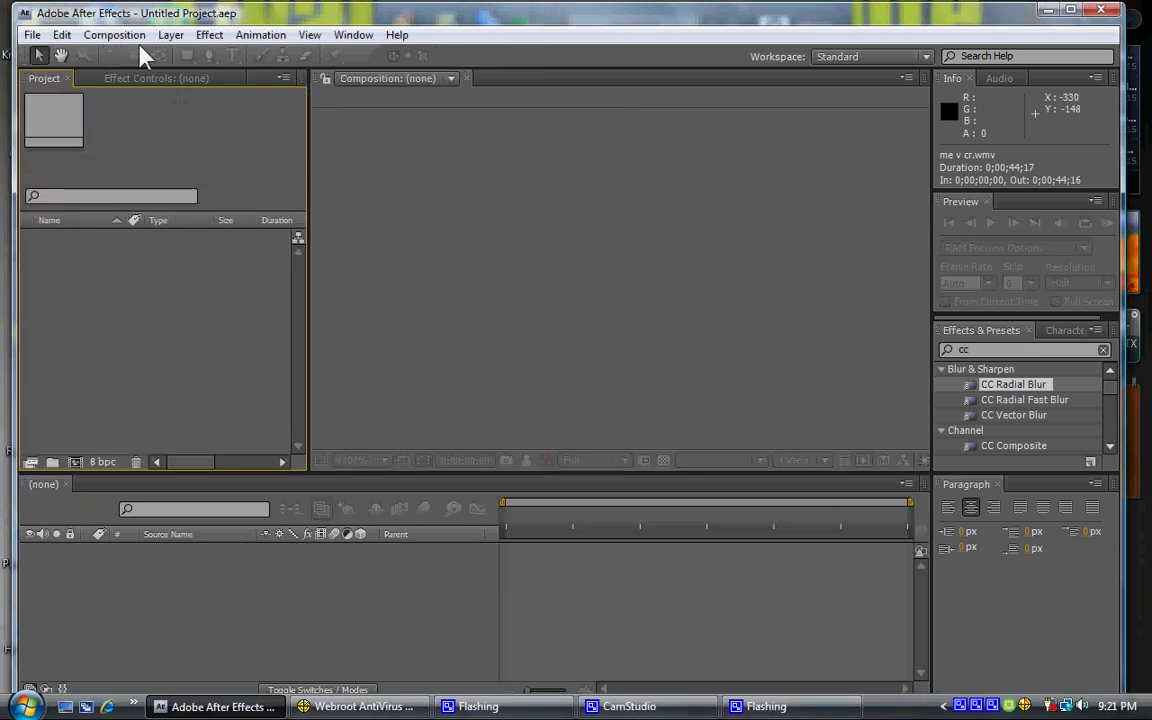
left_click(1071, 9)
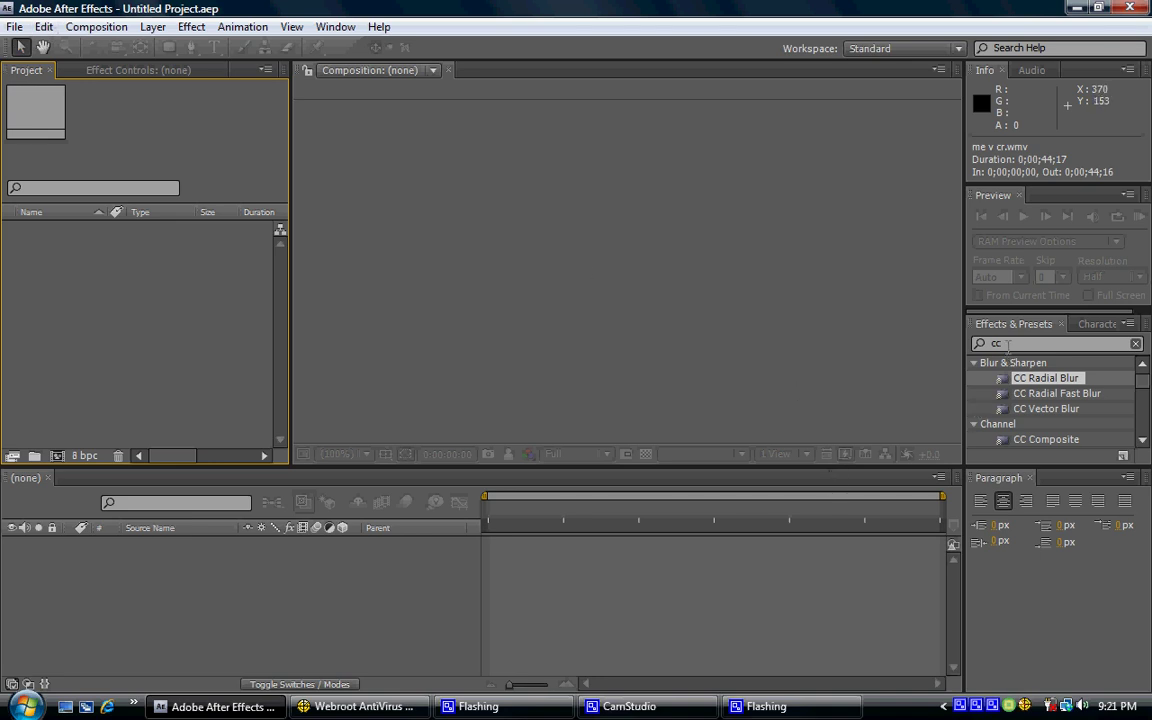
key("ctrl+5")
key("BackSpace")
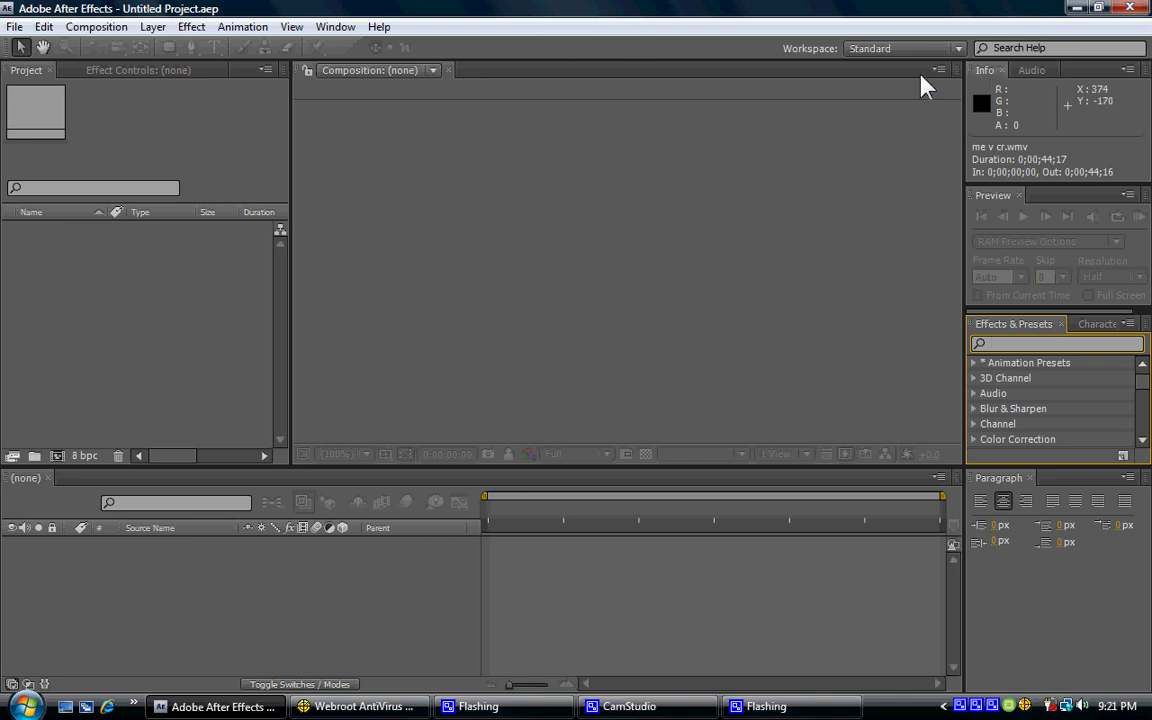
left_click(939, 51)
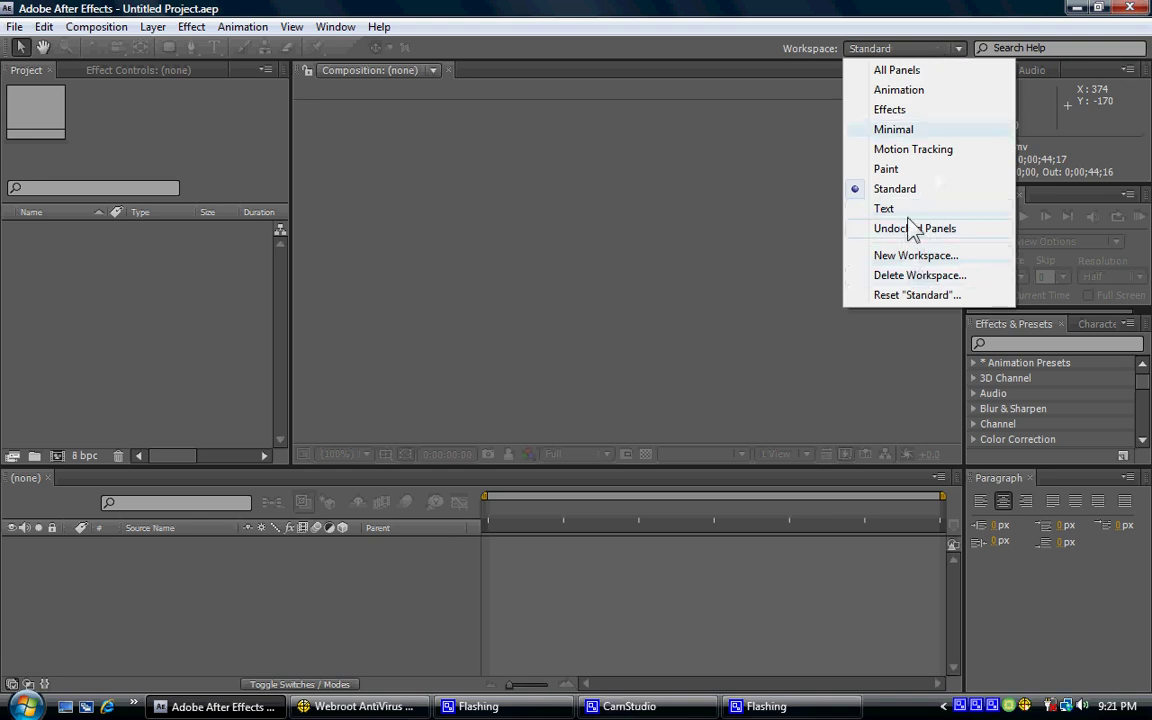
left_click(889, 110)
left_click(900, 48)
left_click(900, 126)
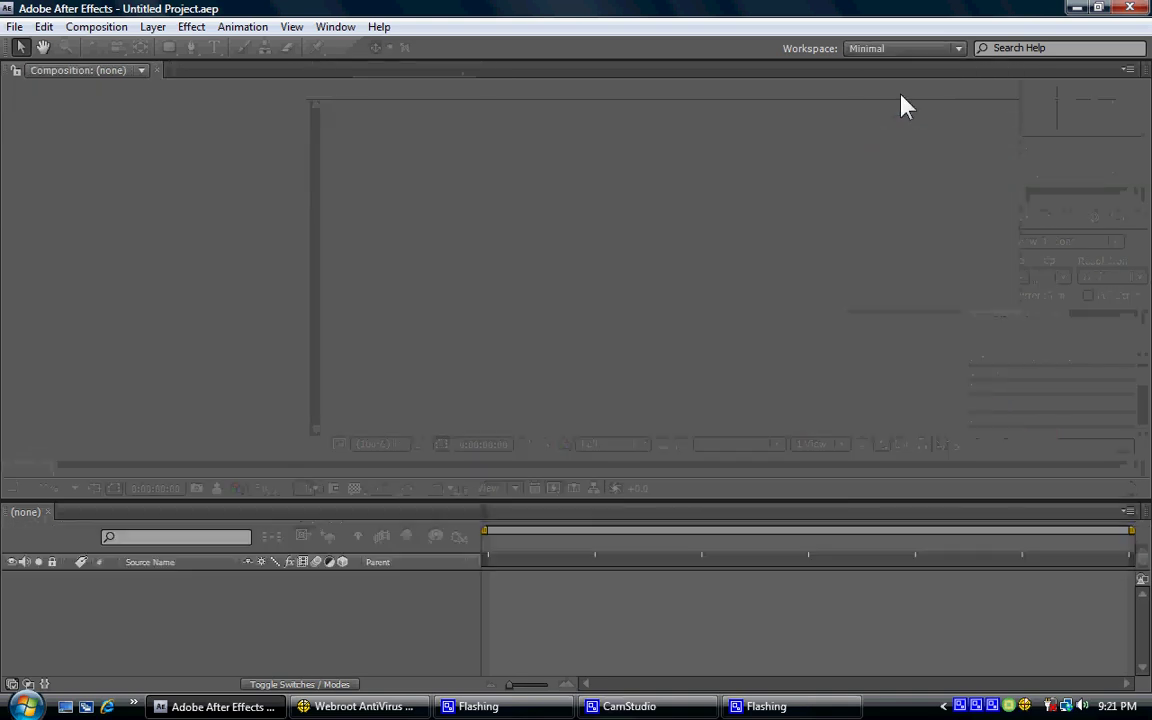
left_click(905, 49)
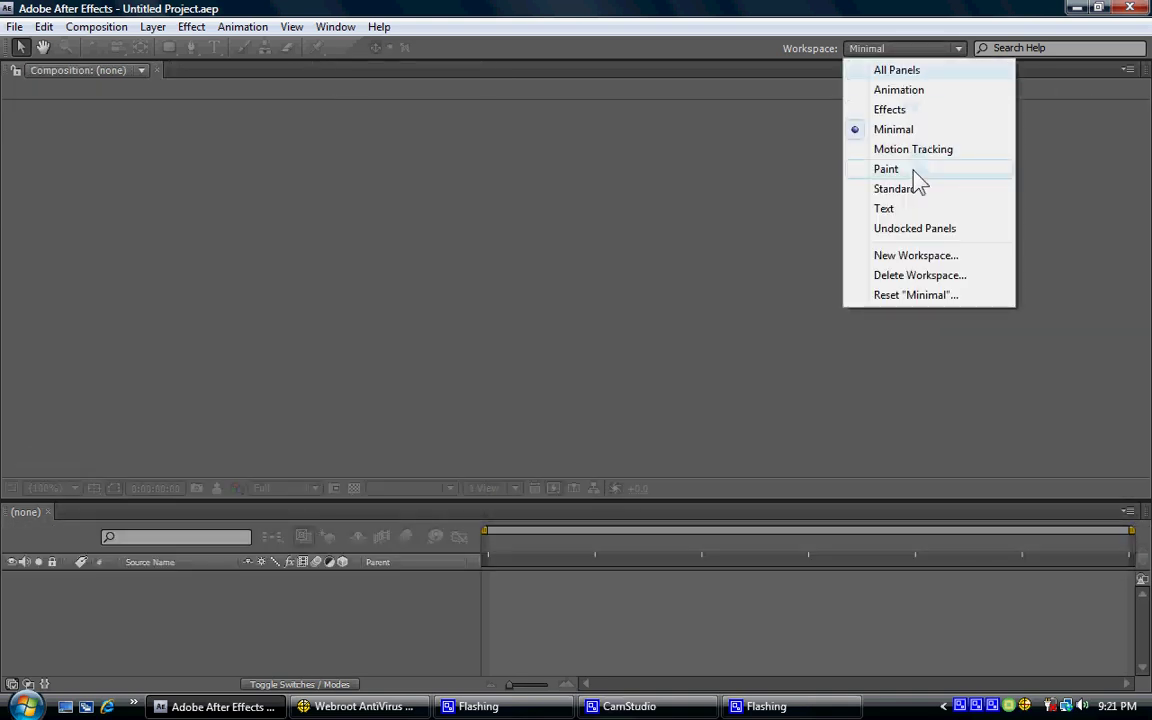
left_click(895, 189)
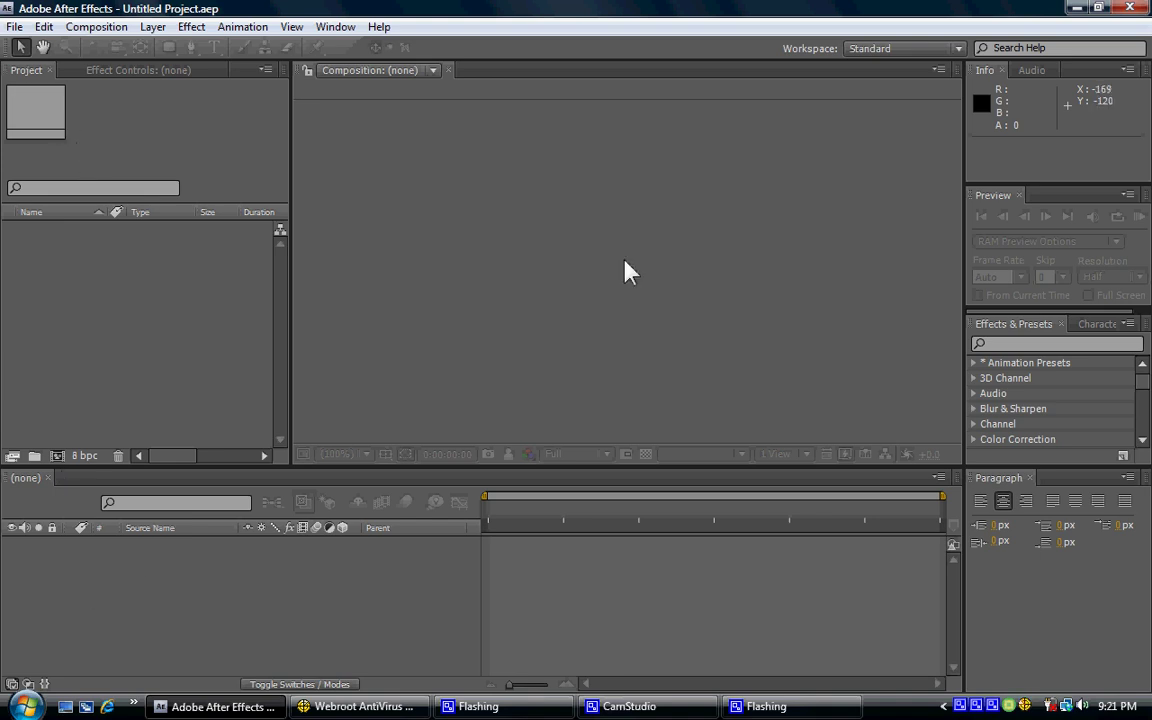
left_click(488, 511)
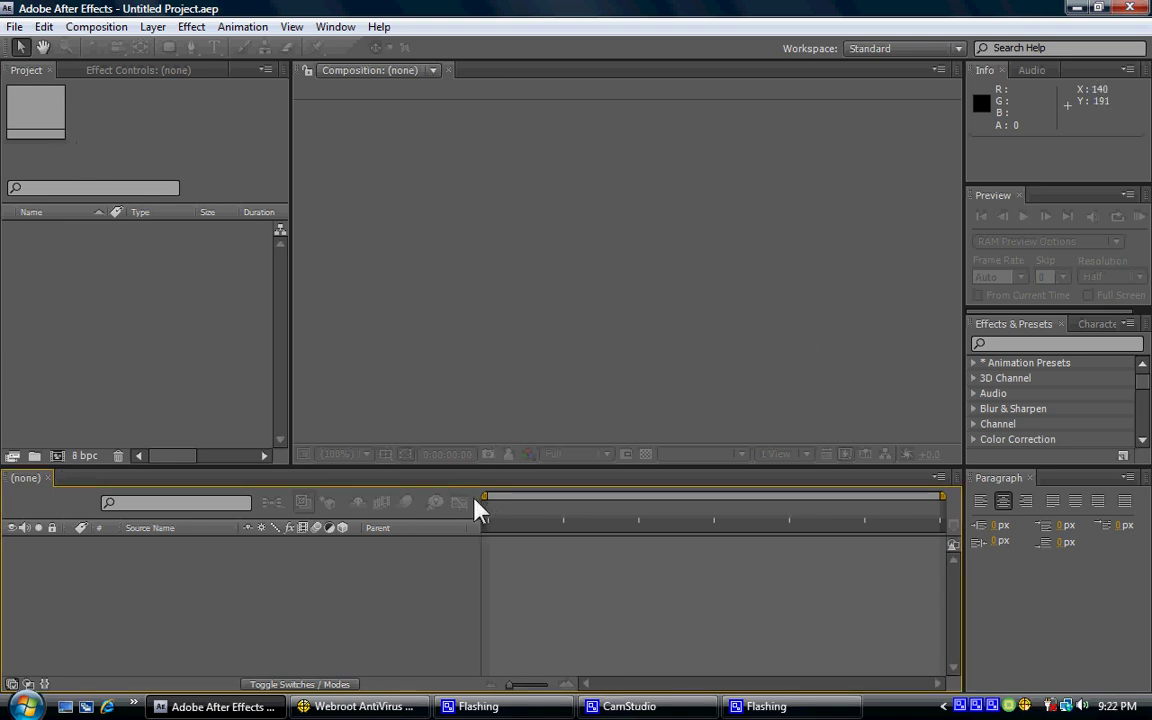
left_click(468, 214)
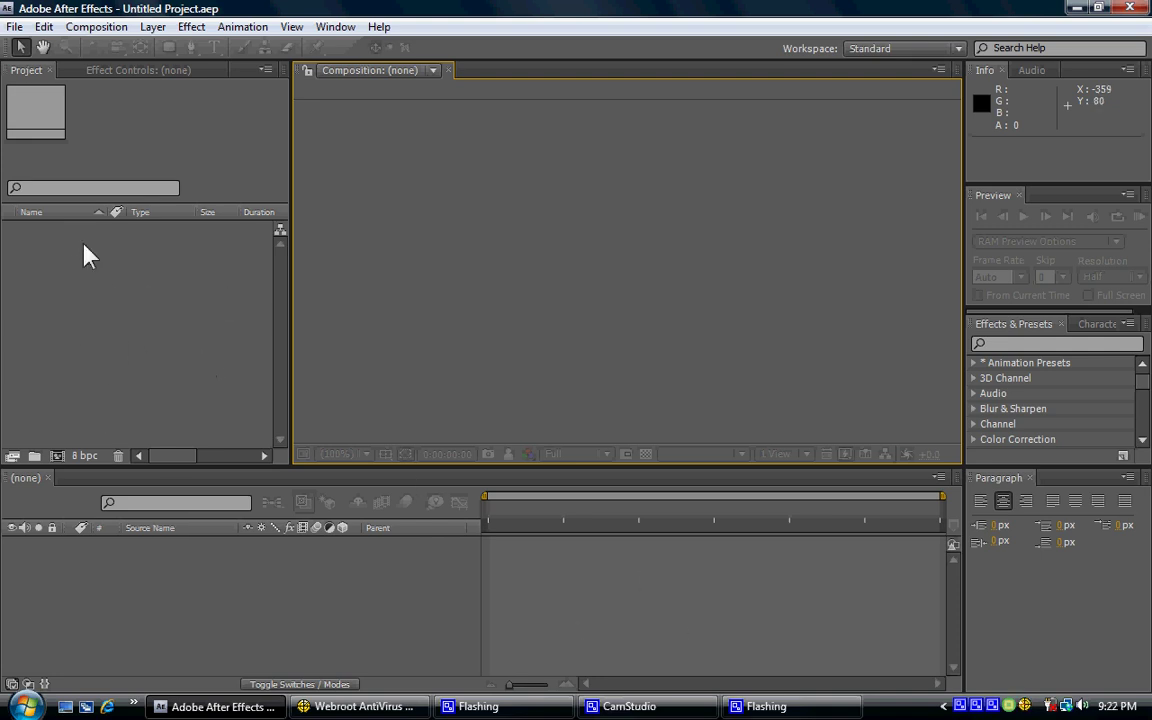
left_click(113, 70)
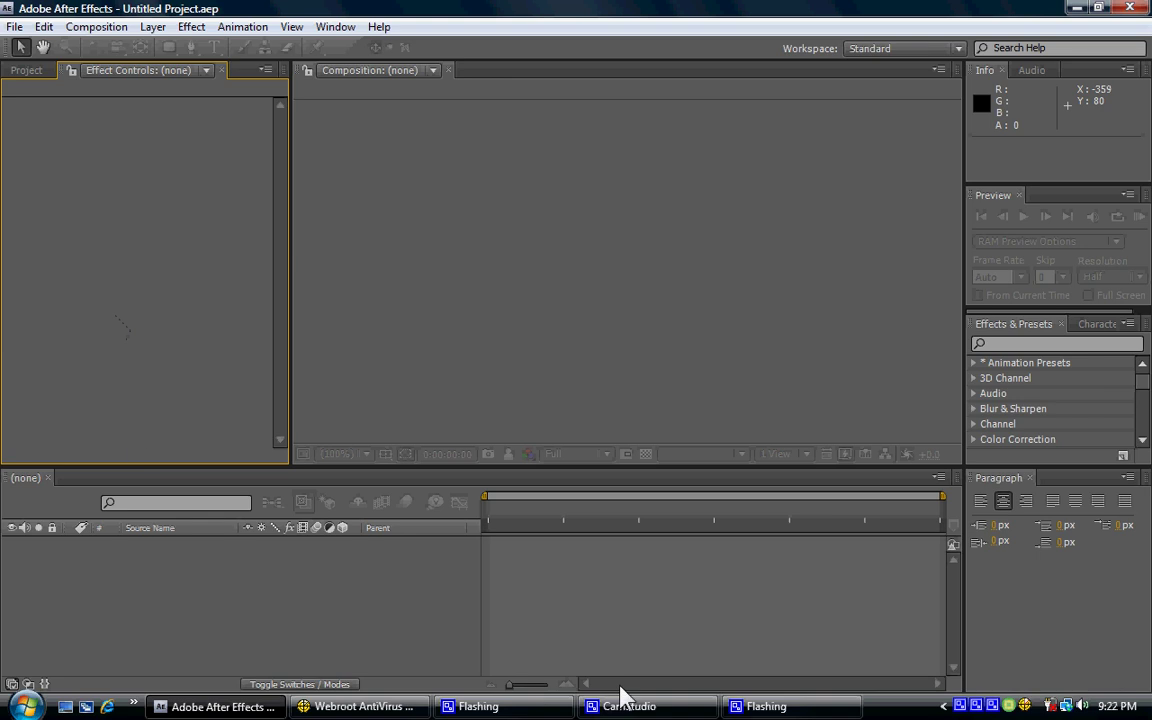
left_click(26, 70)
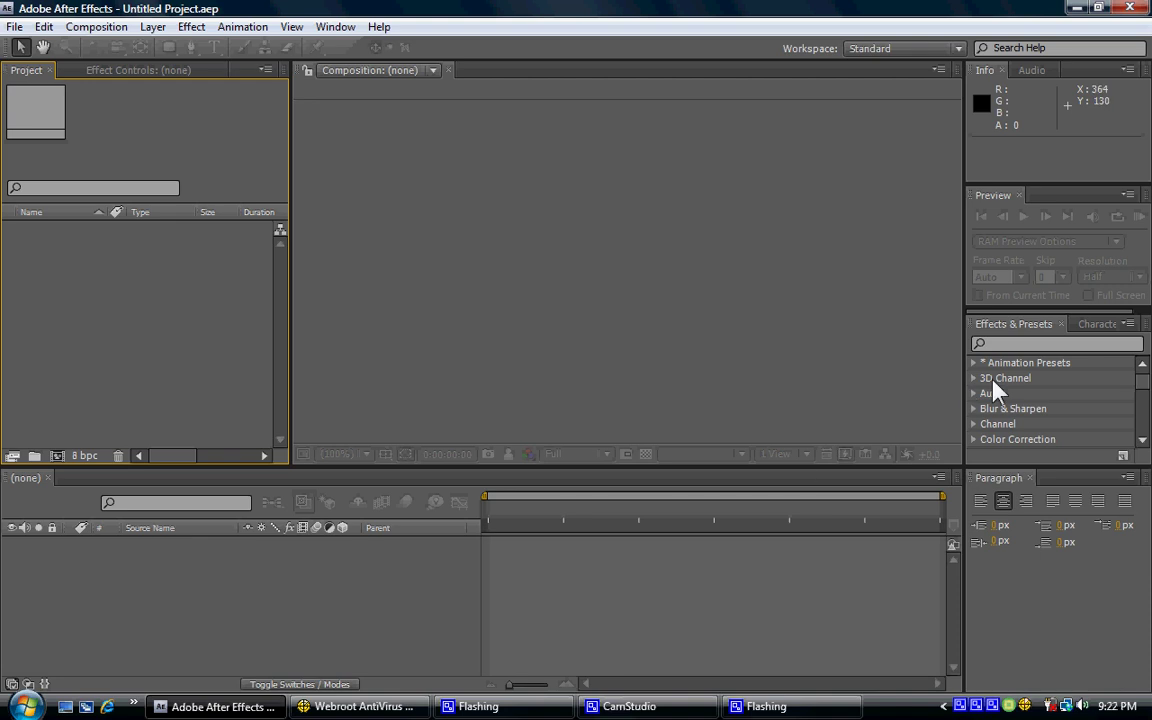
left_click(1015, 345)
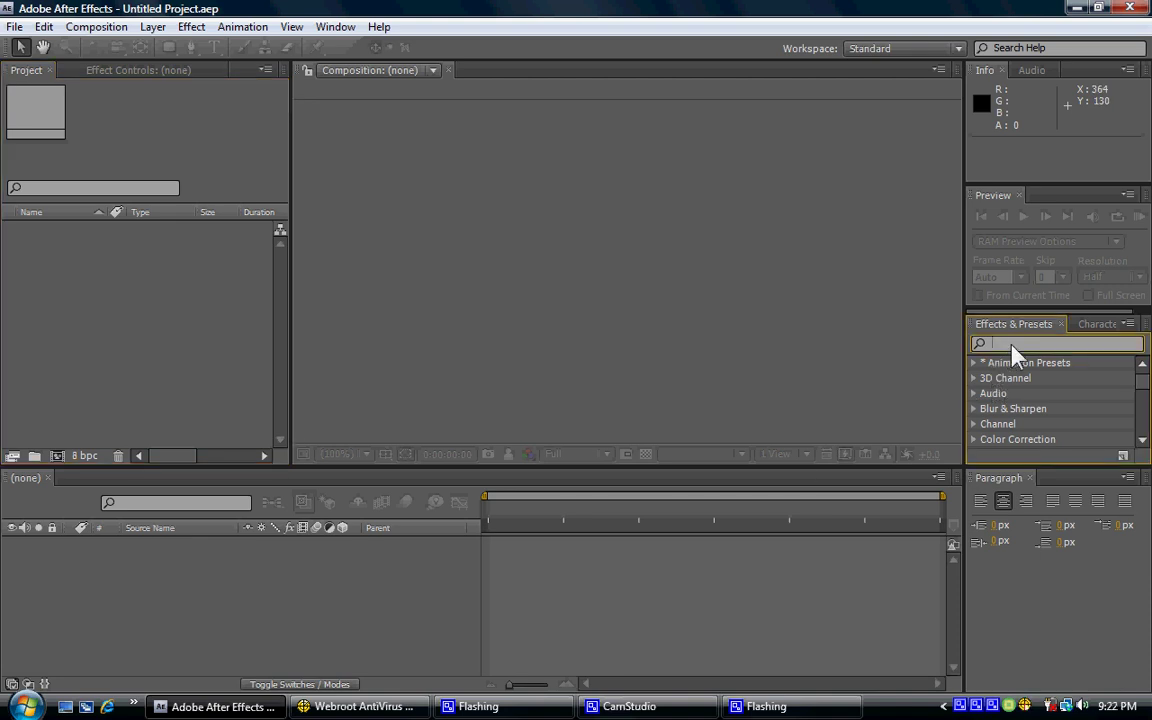
type("cc")
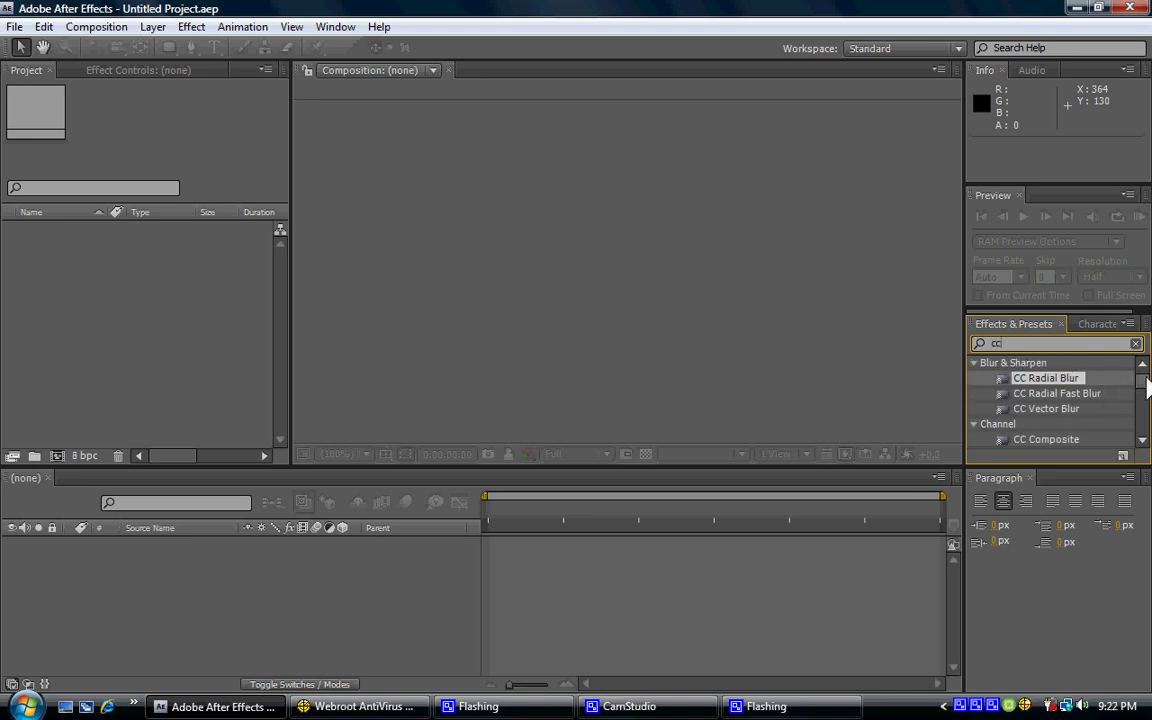
scroll(1146, 388, "down", 1)
mouse_move(1146, 388)
left_mouse_down()
mouse_move(1146, 428)
mouse_move(1142, 374)
left_mouse_up()
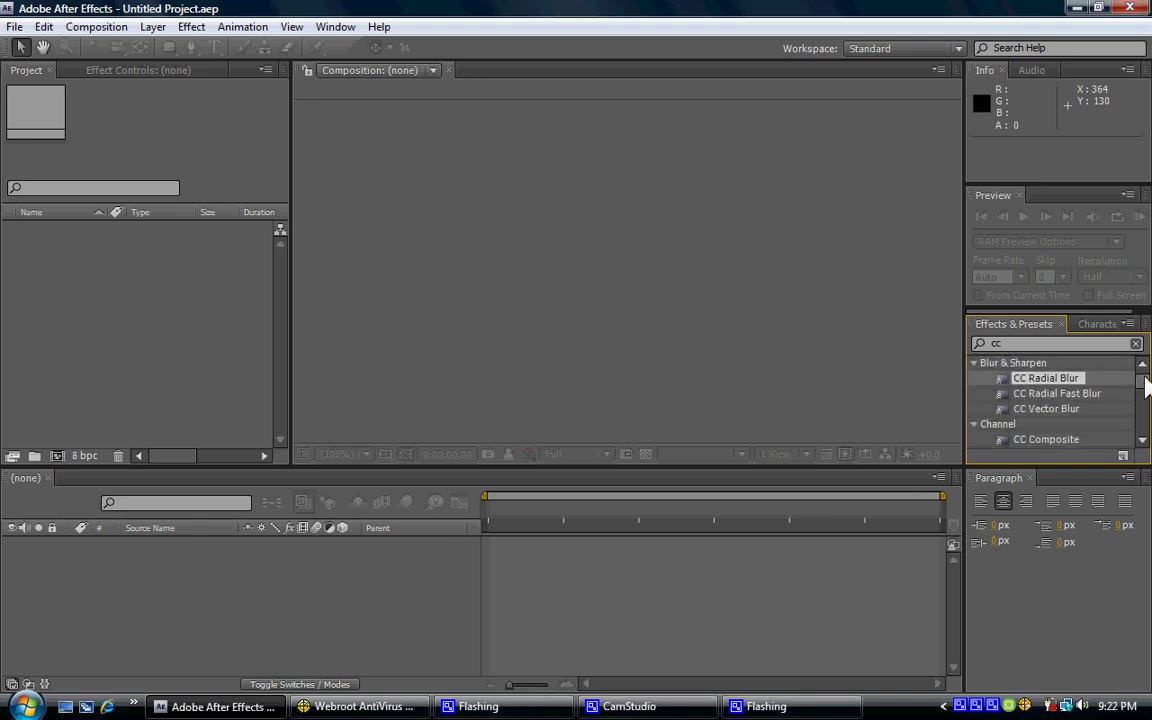
mouse_move(1142, 391)
left_mouse_down()
mouse_move(1134, 432)
mouse_move(1138, 375)
left_mouse_up()
double_click(990, 344)
key("BackSpace")
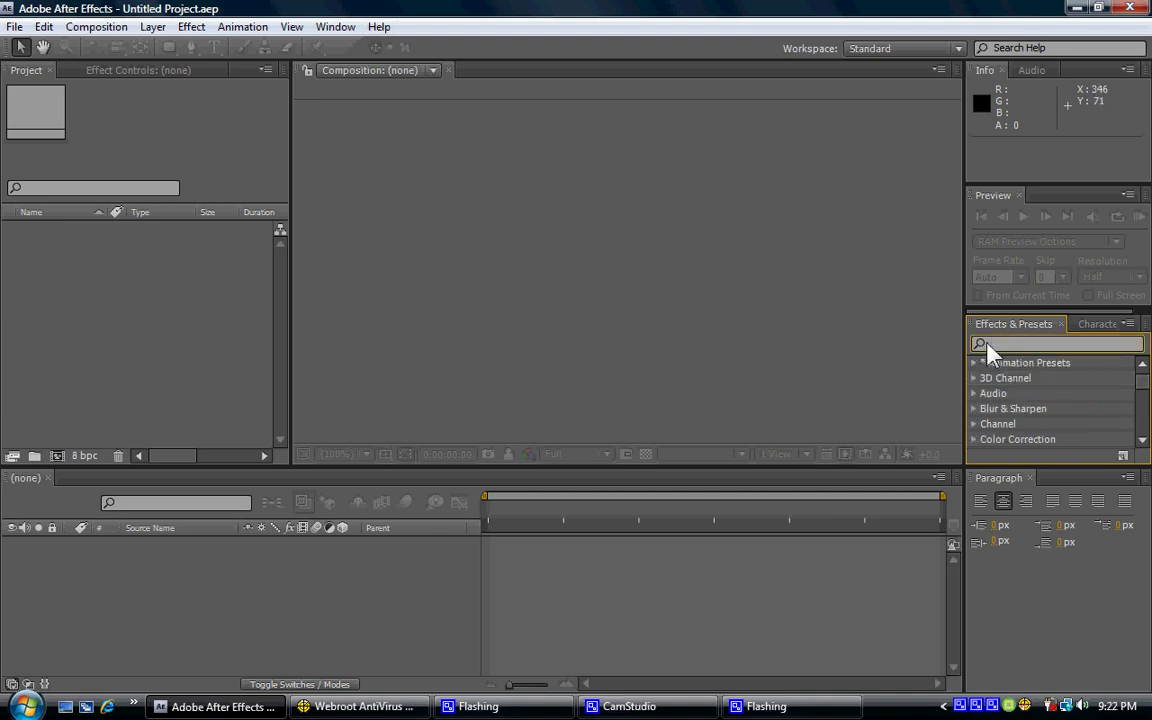
type("ch")
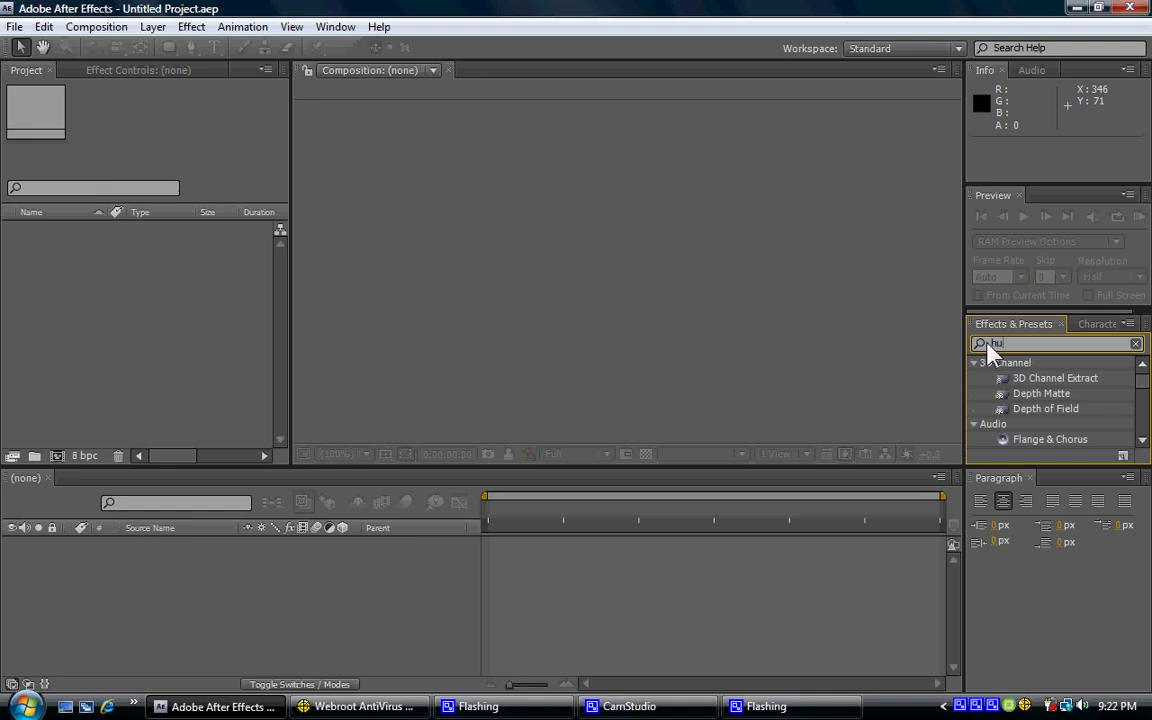
key("BackSpace")
key("BackSpace")
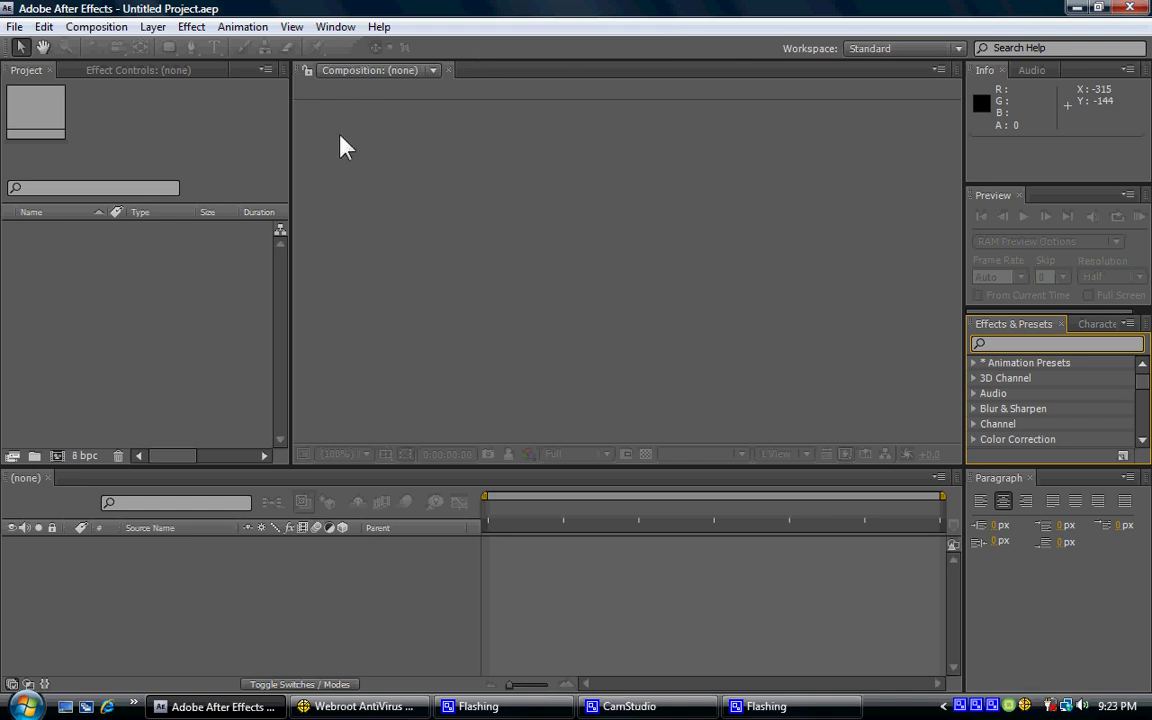
Open the New Composition settings from the Composition menu.
left_click(90, 26)
left_click(765, 108)
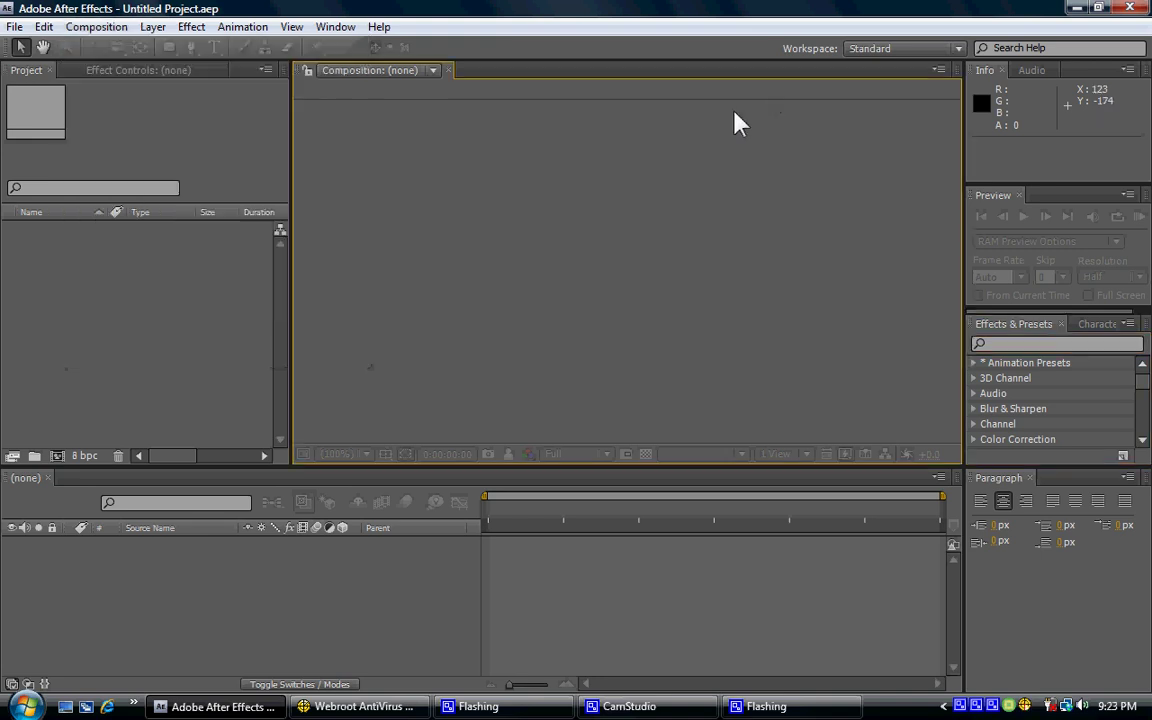
left_click(97, 30)
left_click(335, 420)
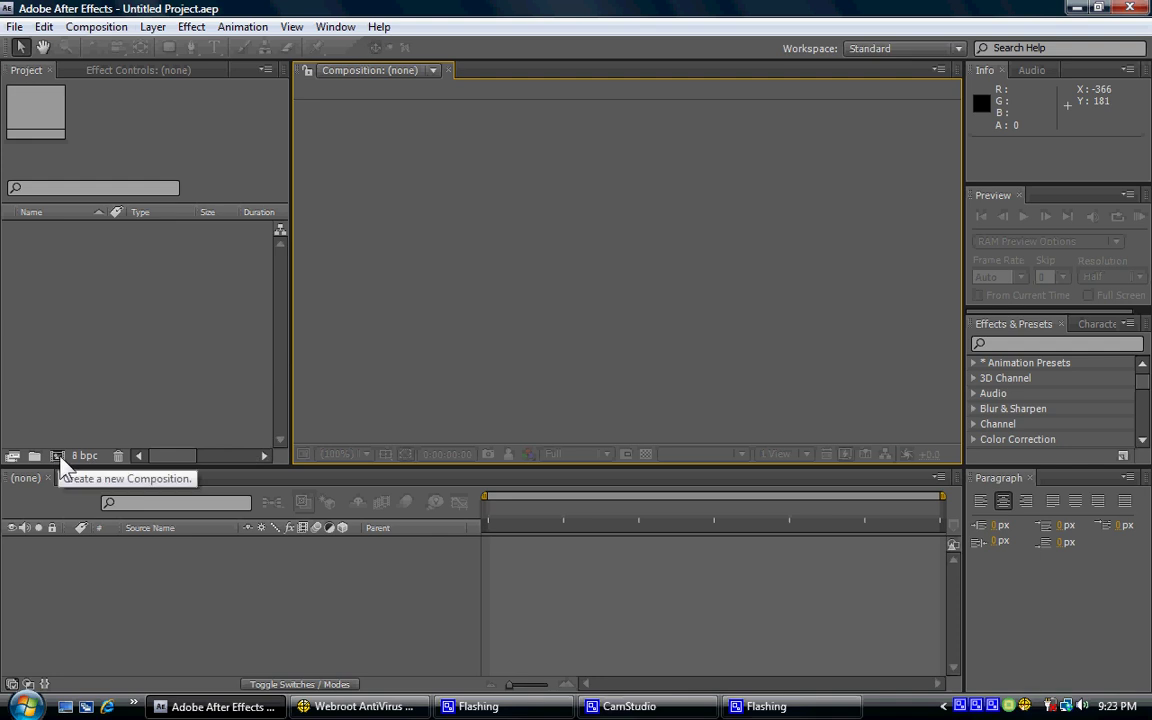
left_click(97, 27)
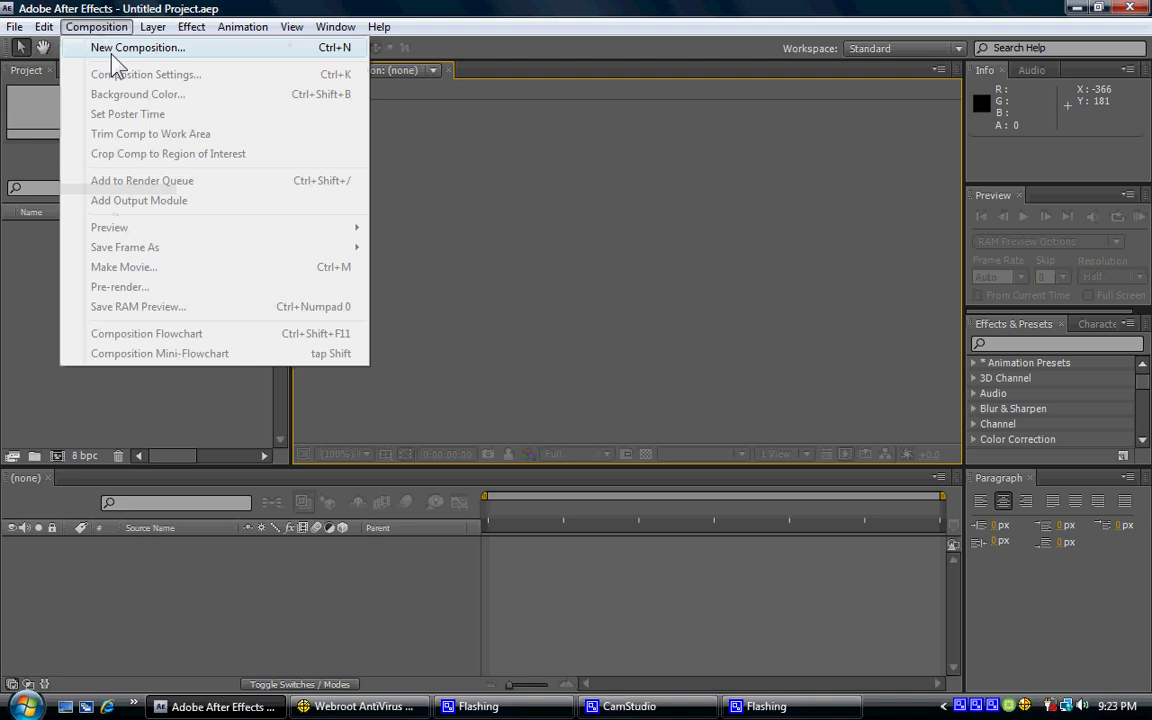
left_click(100, 46)
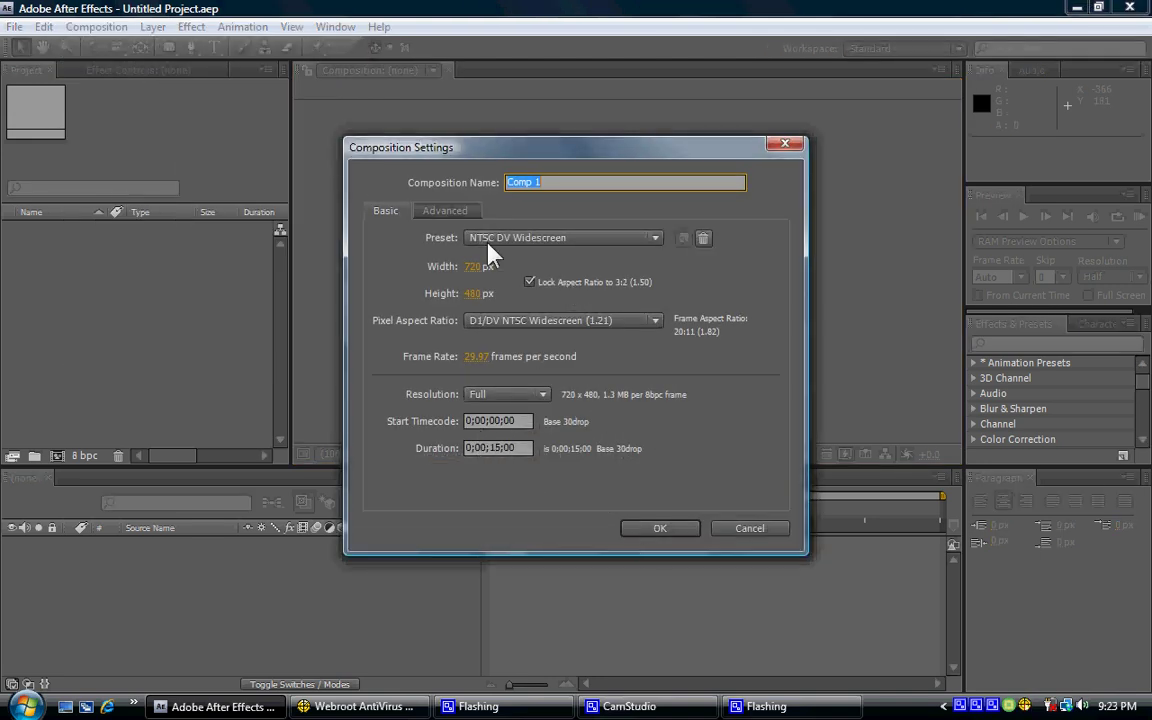
Keep the NTSC DV Widescreen preset (720×480, 29.97 fps, 15 seconds) for Comp 1.
left_click(520, 242)
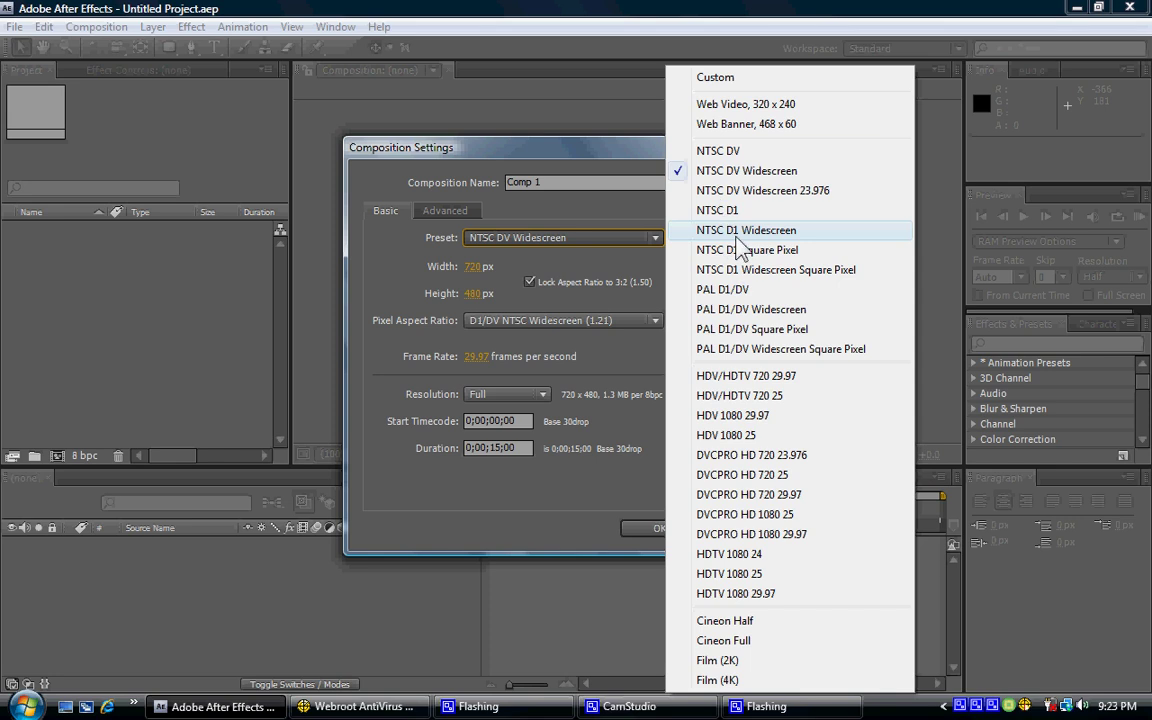
left_click(740, 172)
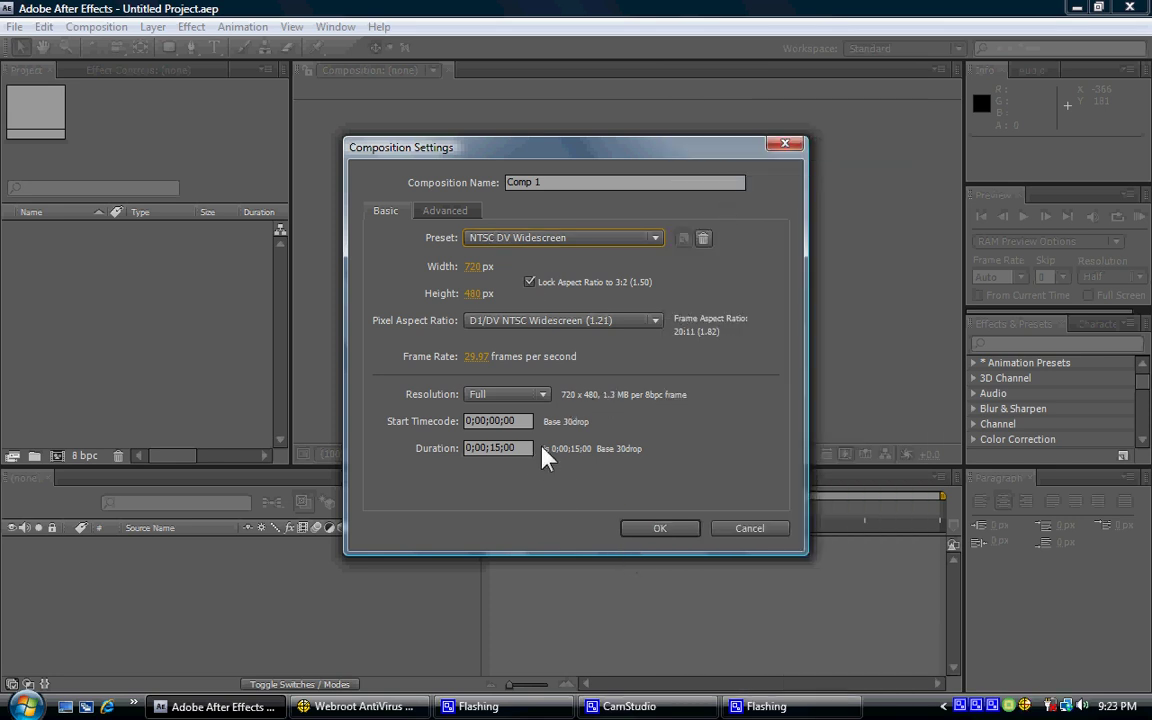
left_click(638, 526)
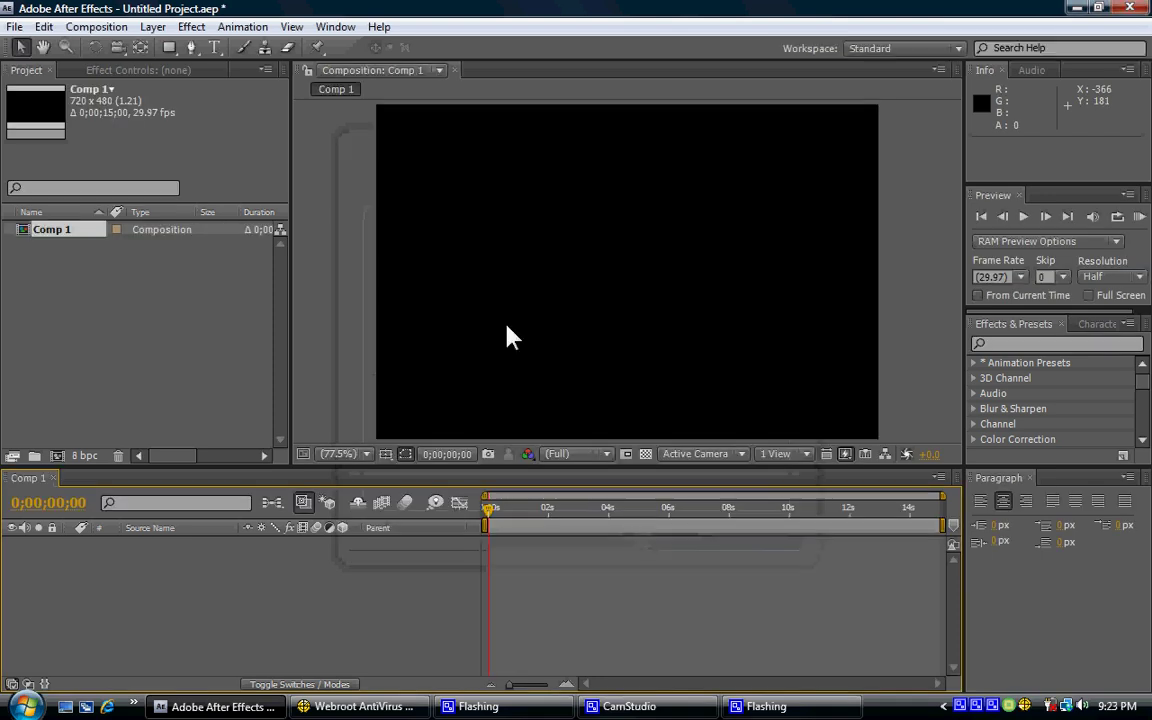
scroll(522, 383, "down", 5)
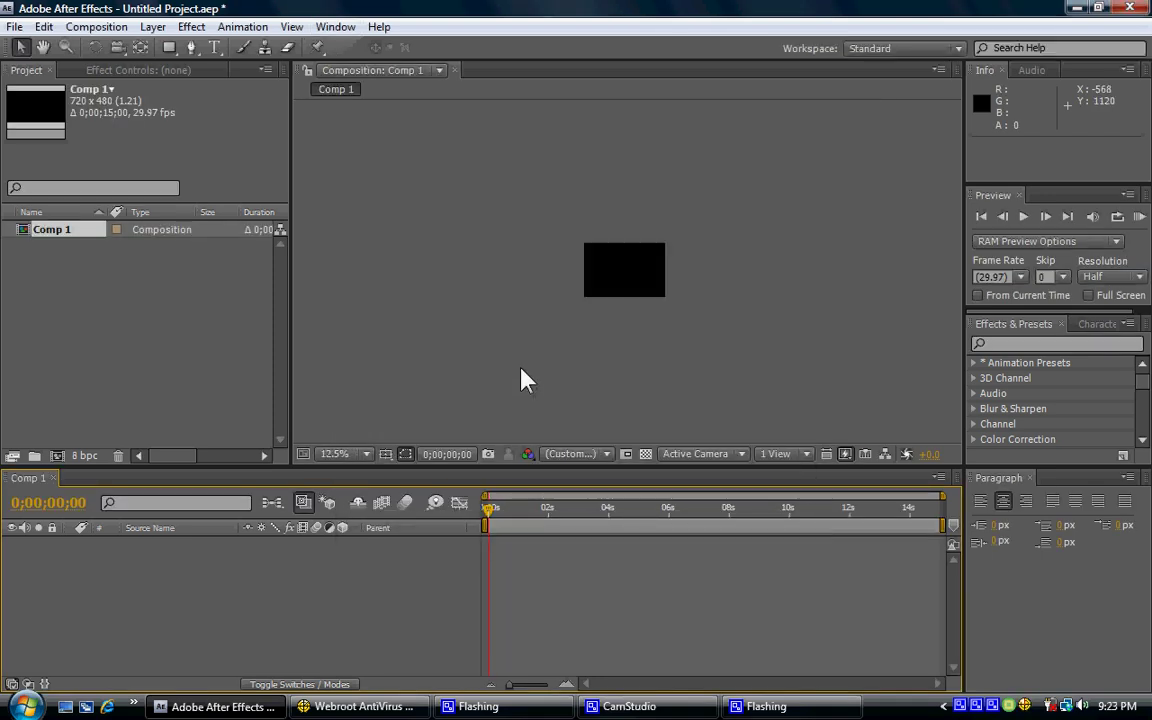
scroll(530, 335, "up", 6)
scroll(545, 333, "down", 2)
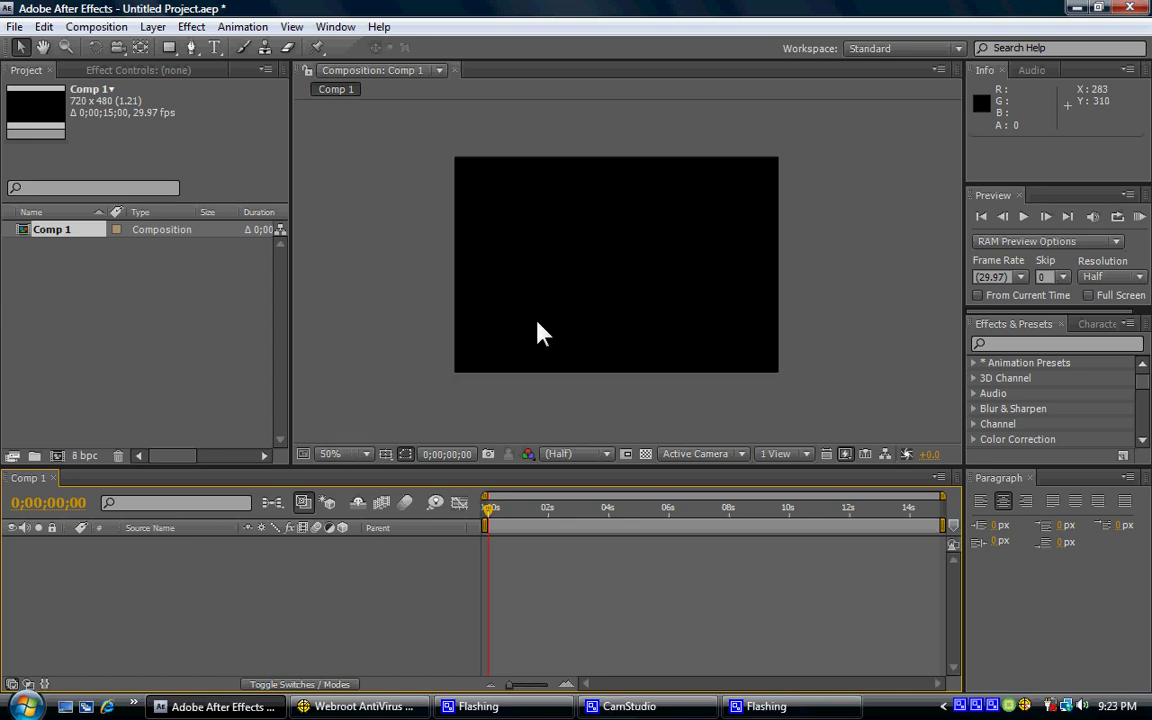
scroll(537, 326, "down", 6)
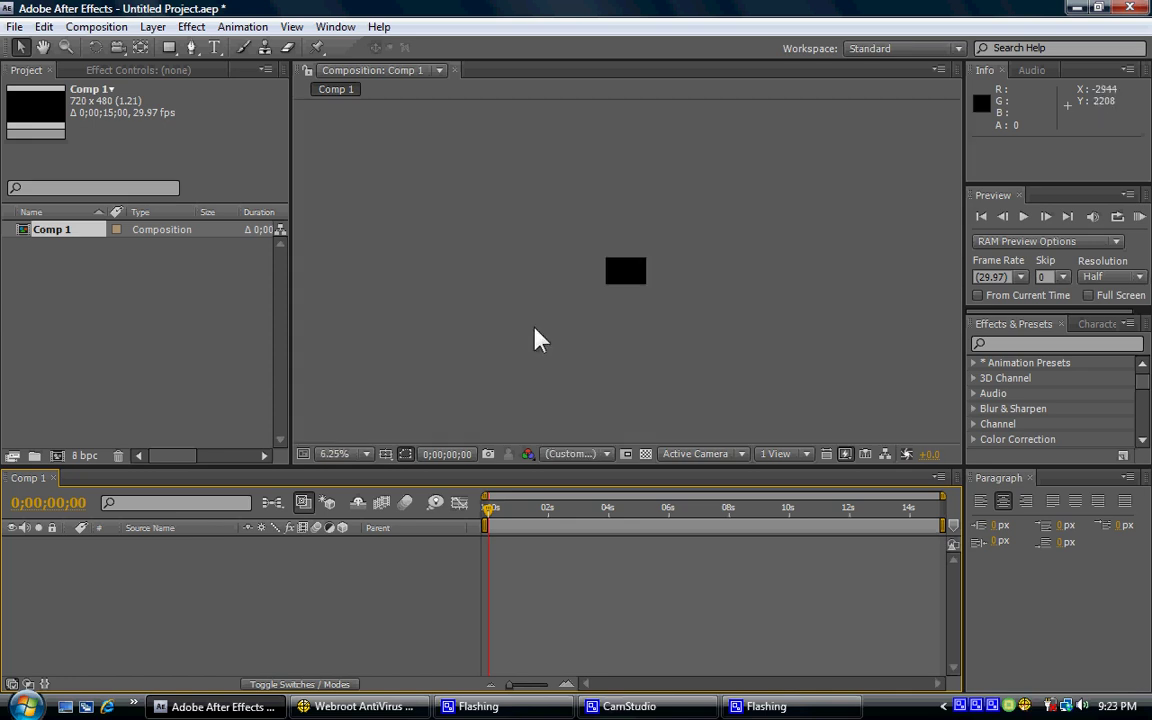
scroll(537, 338, "up", 6)
scroll(537, 338, "up", 1)
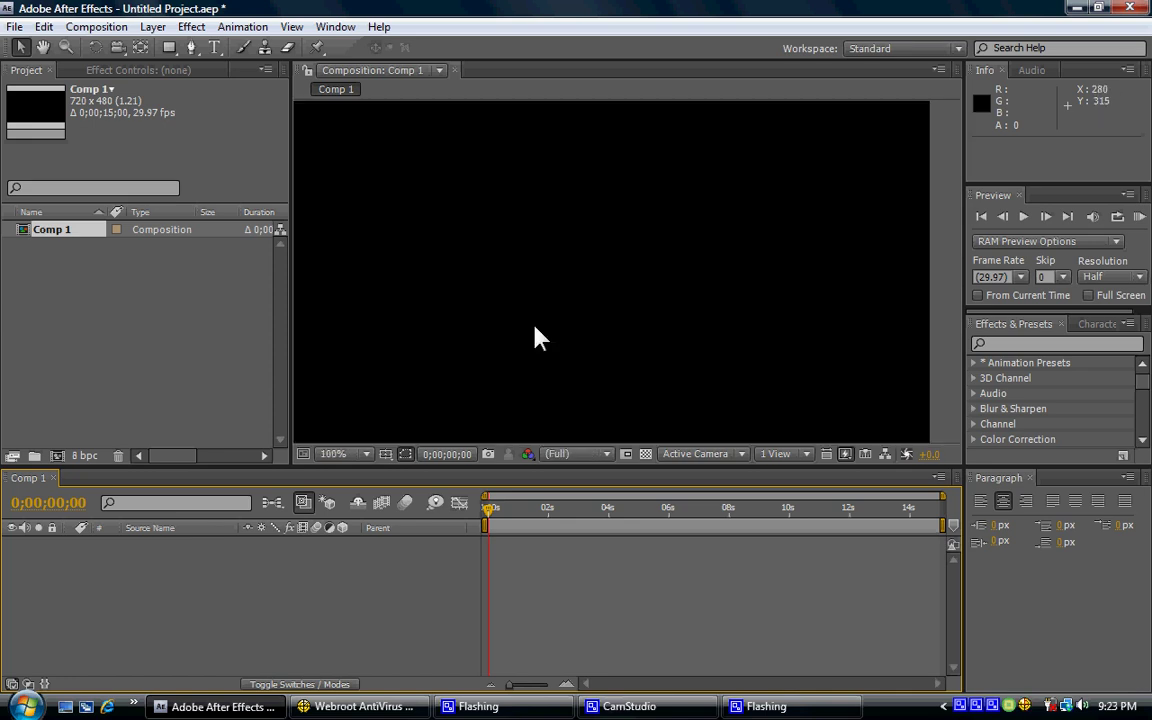
scroll(537, 338, "down", 1)
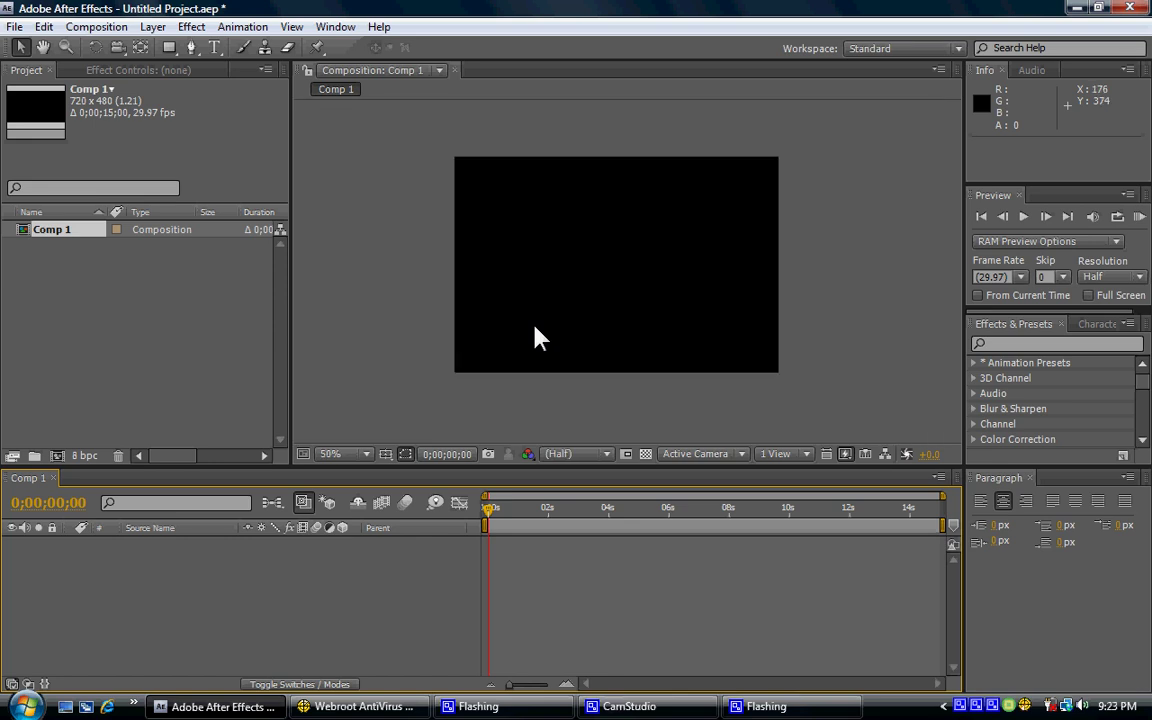
left_click(537, 338)
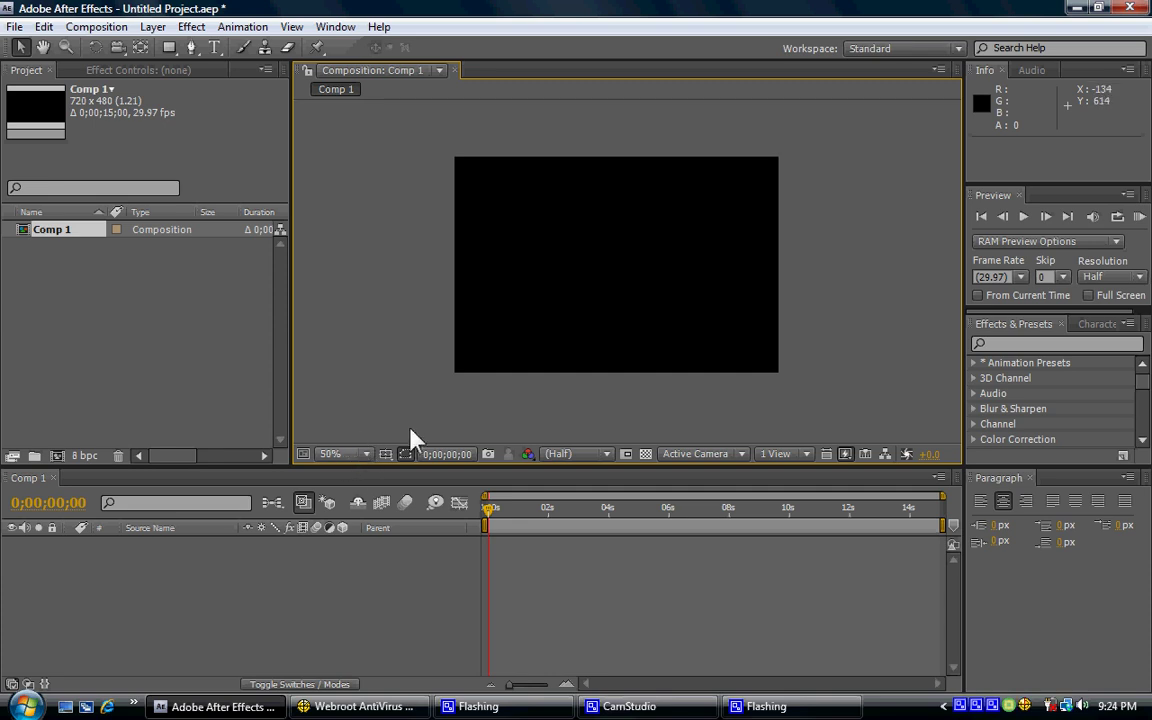
scroll(449, 420, "up", 5)
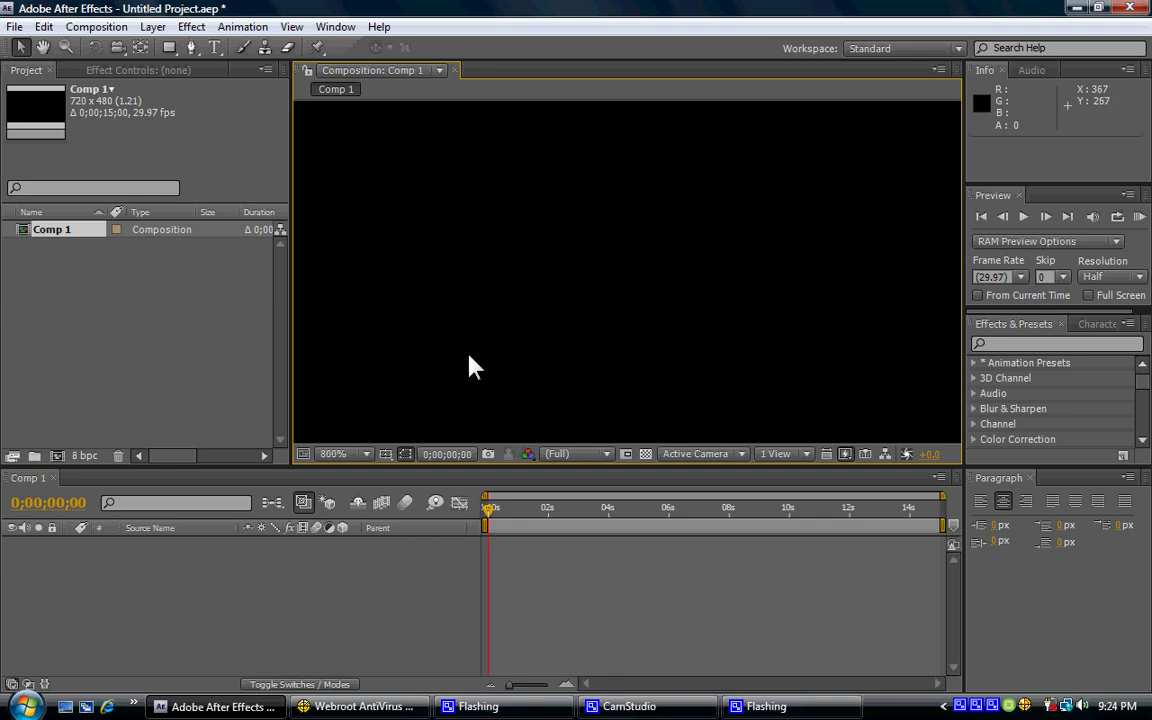
Set the viewer magnification to Fit up to 100%.
left_click(368, 455)
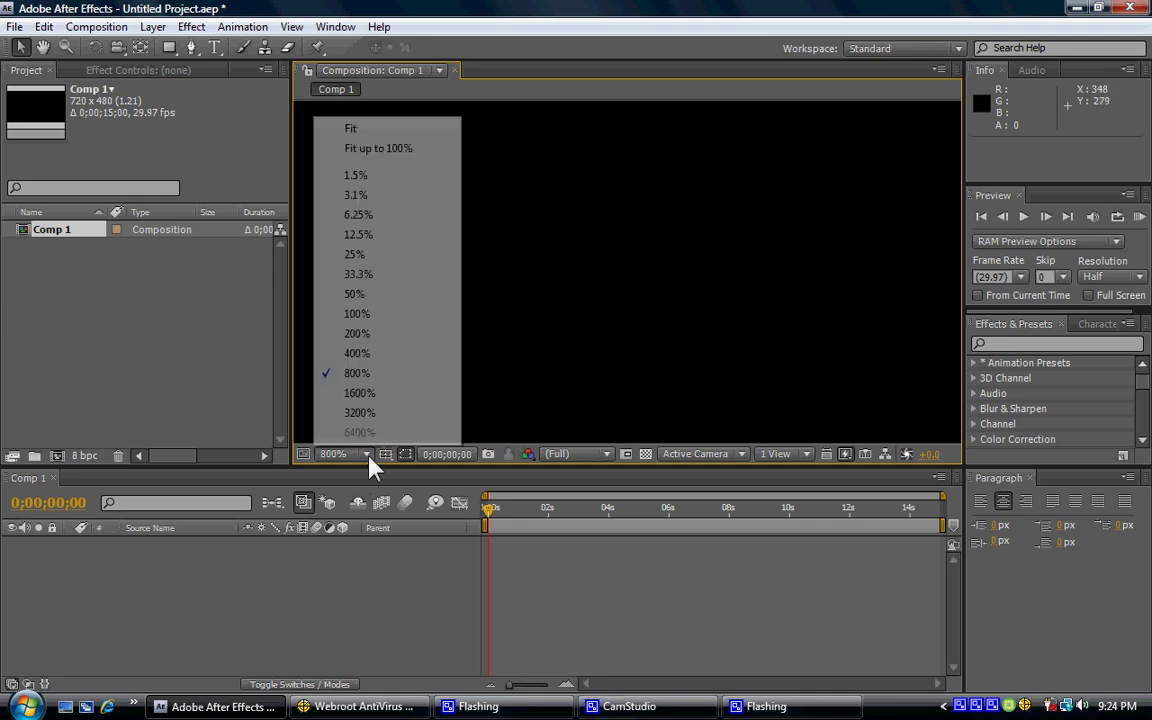
left_click(378, 148)
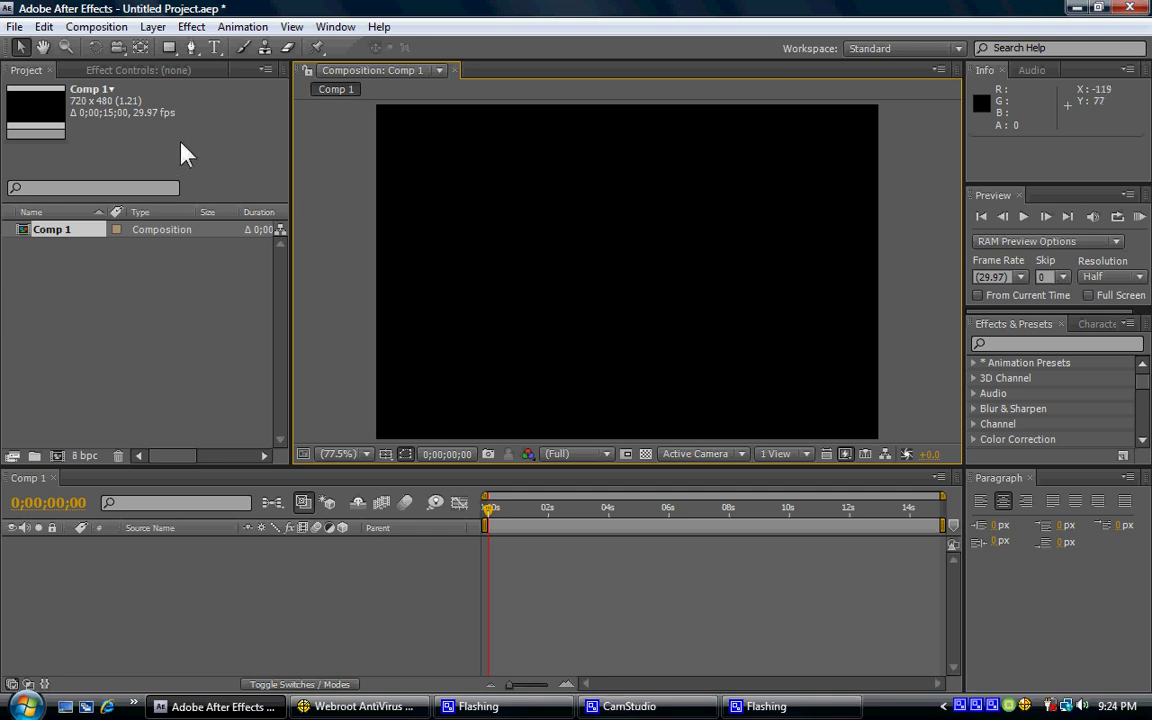
Add a new text layer to Comp 1 with a 72 px font size.
left_click(115, 30)
mouse_move(18, 30)
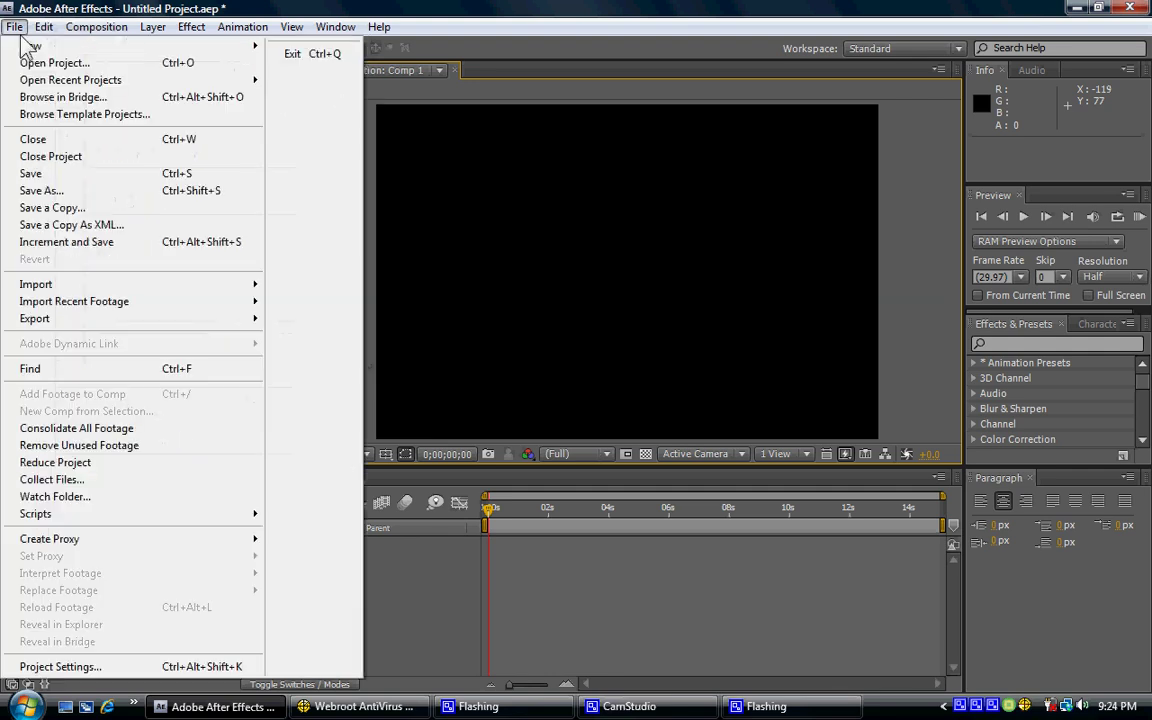
left_click(504, 159)
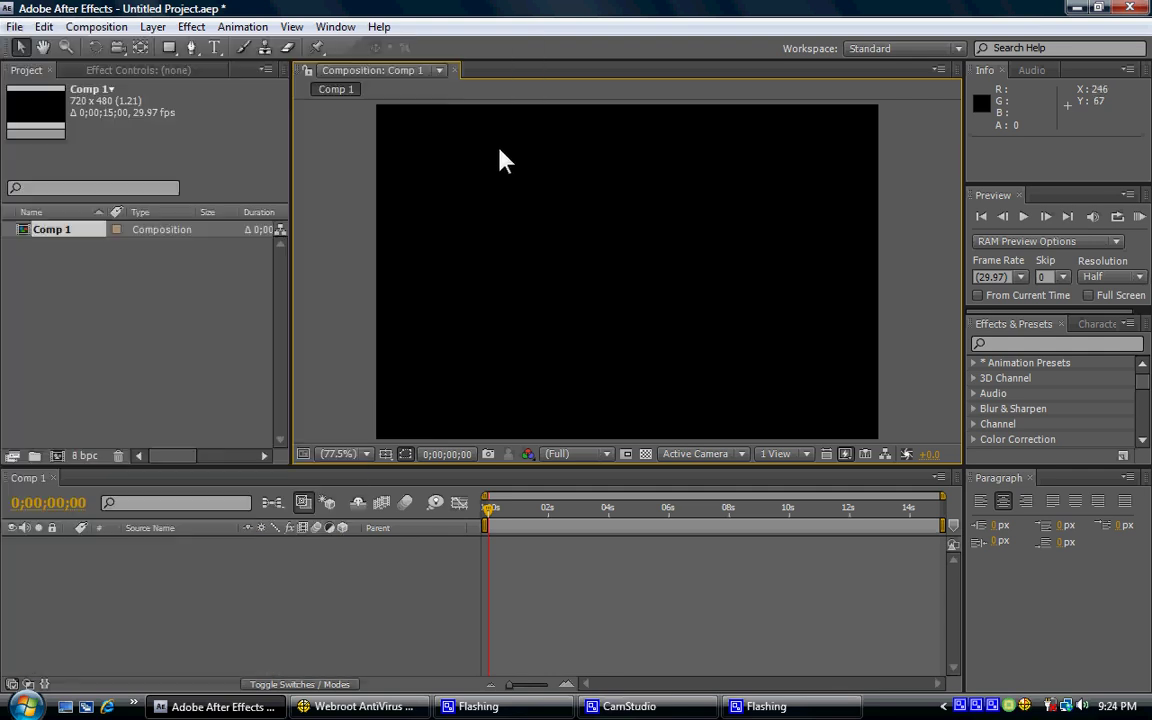
left_click(160, 28)
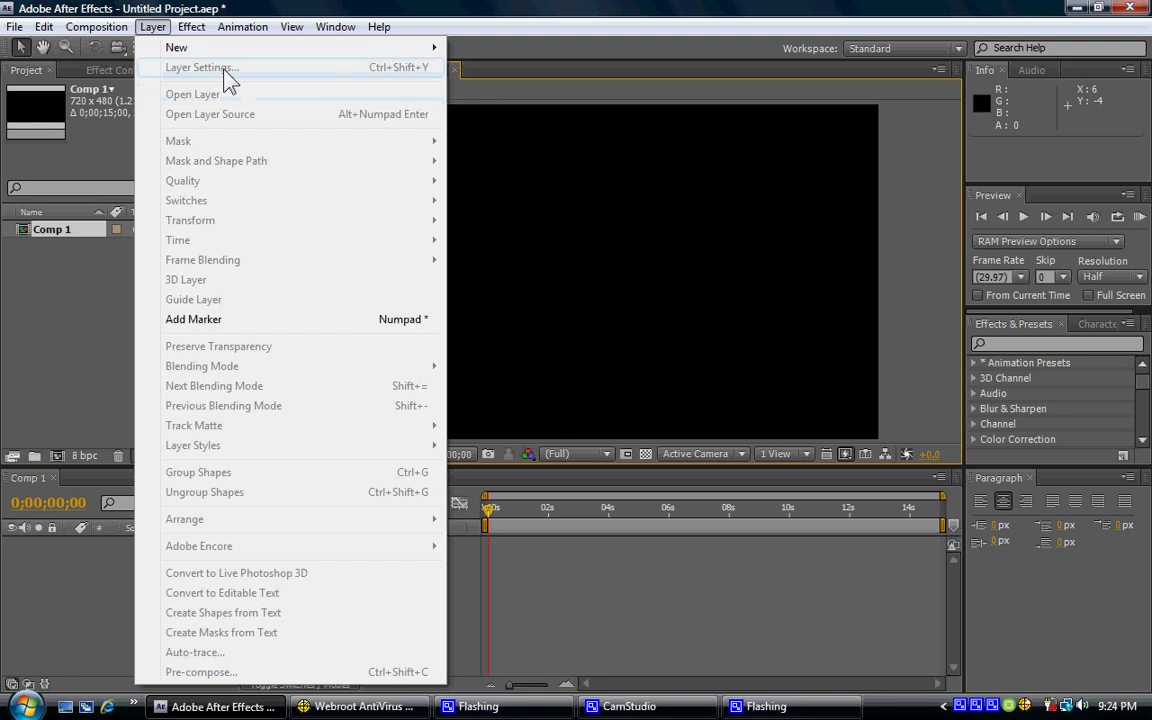
mouse_move(338, 47)
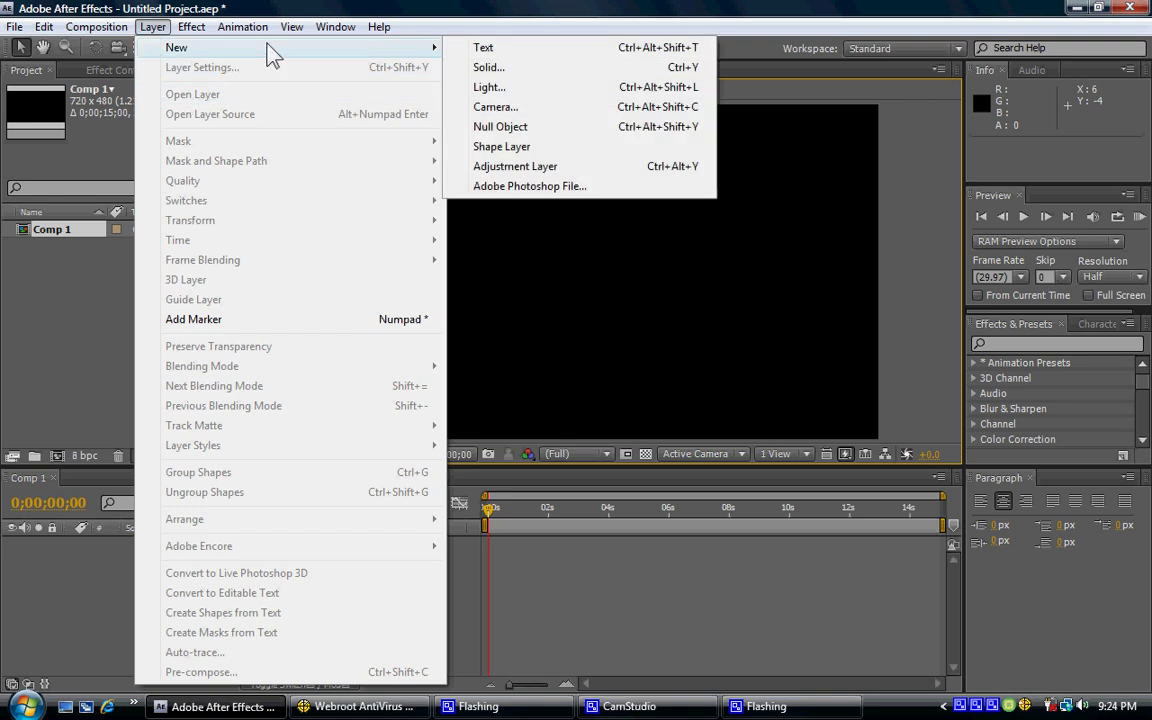
left_click(497, 54)
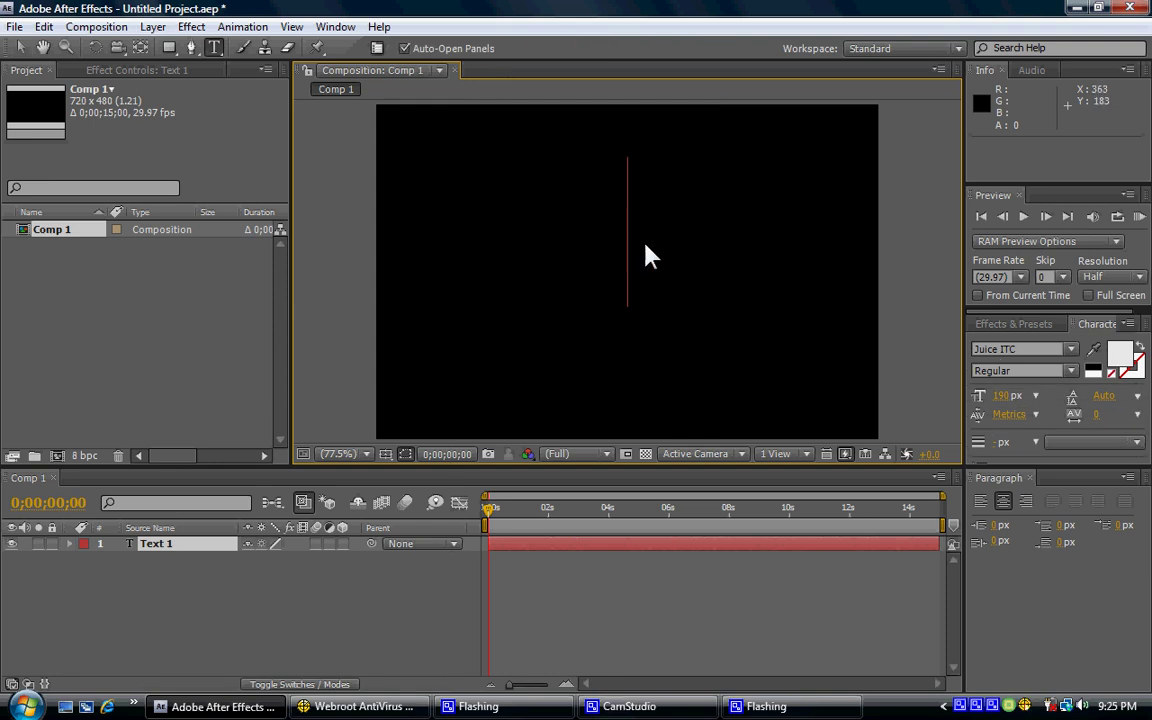
left_click(1036, 397)
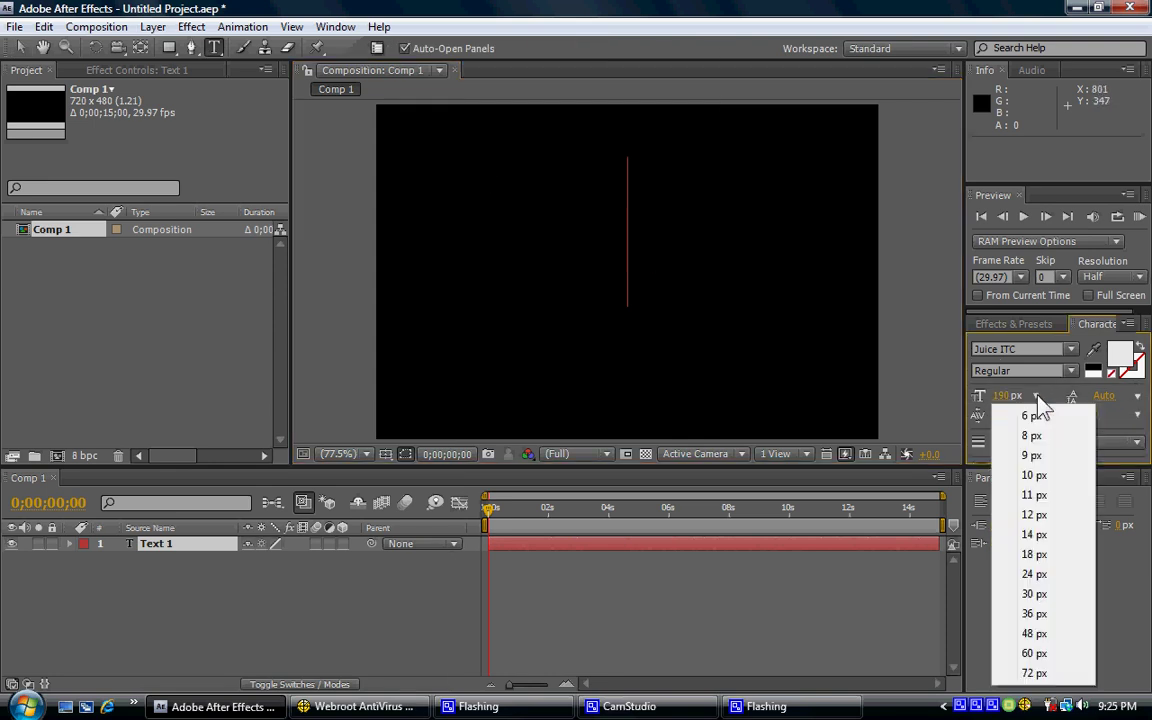
left_click(1034, 673)
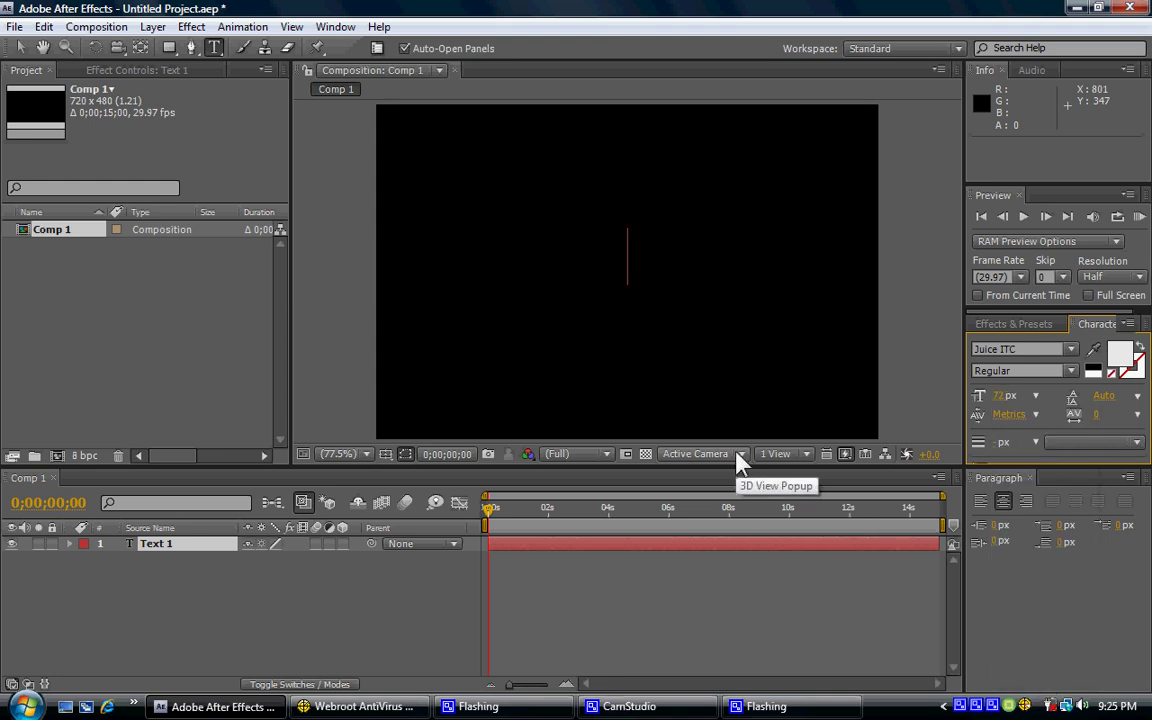
Type the title text, correcting typos and retyping it as 'i AM COOL'.
type("i am ")
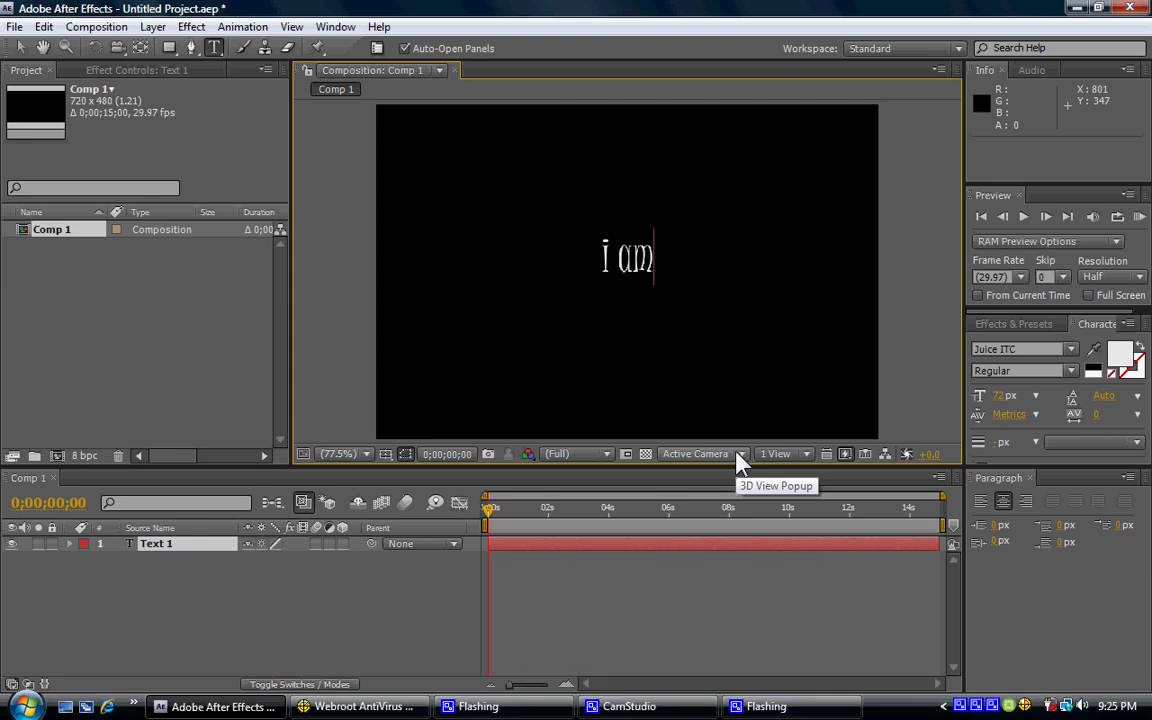
type("coo;")
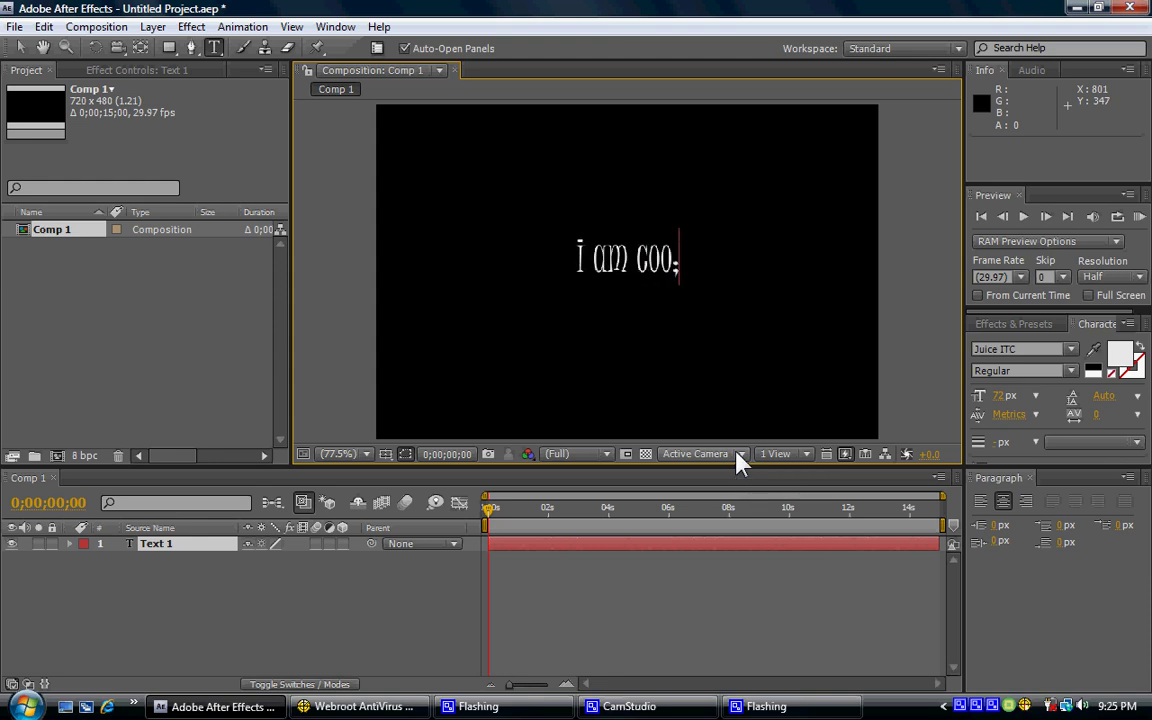
key("BackSpace")
type("l")
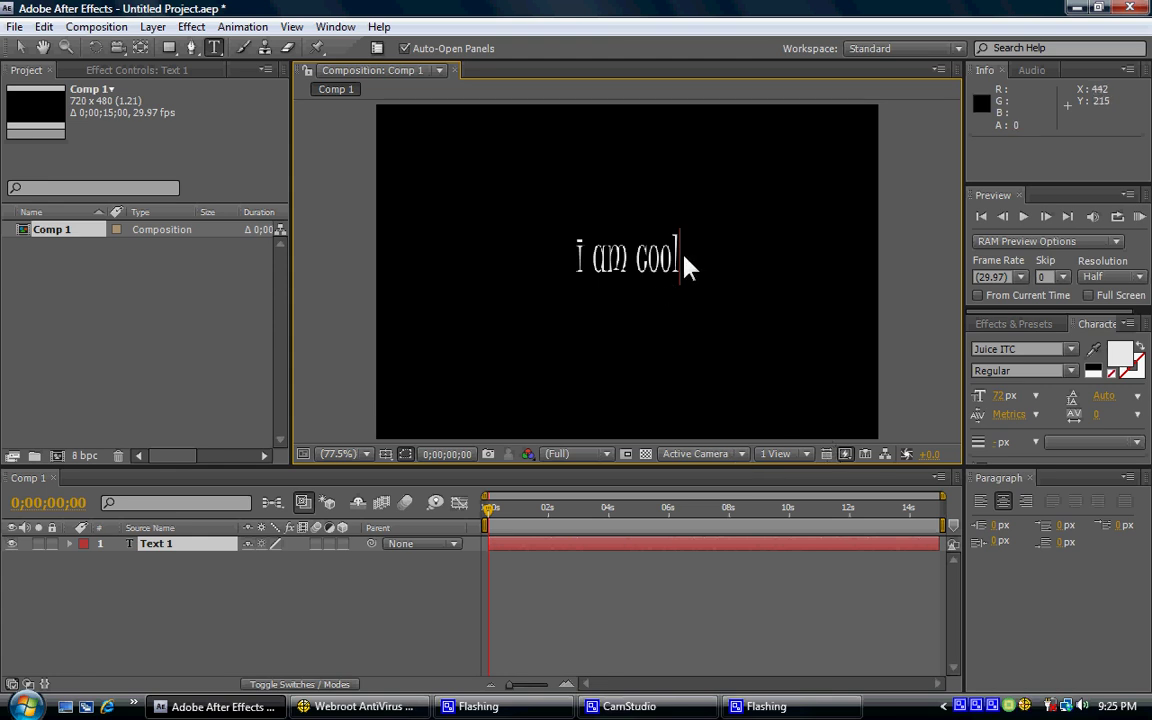
left_click_drag(684, 257, 553, 272)
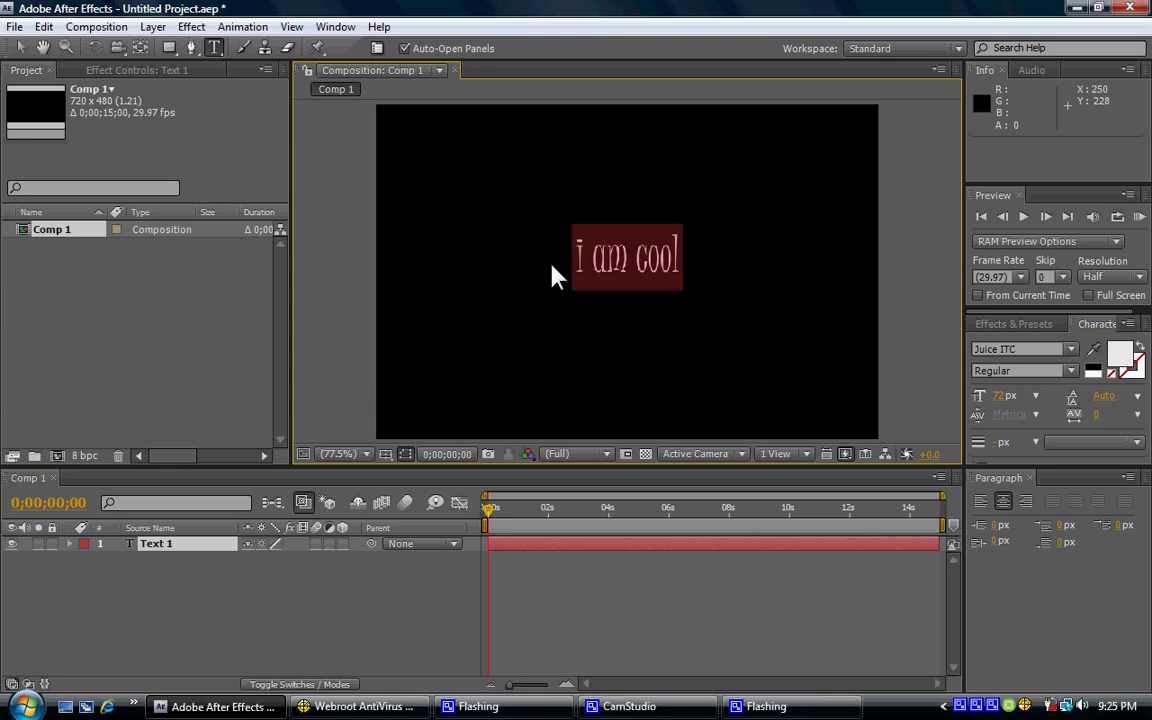
key("BackSpace")
type("i A")
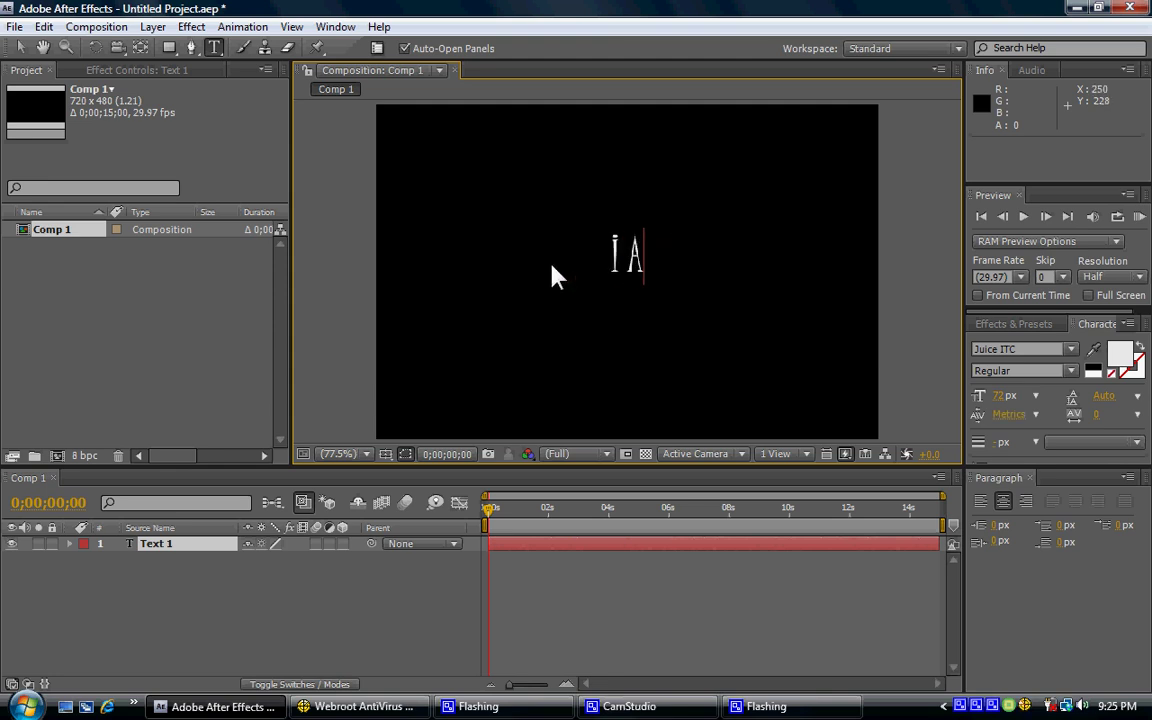
type("M COOL")
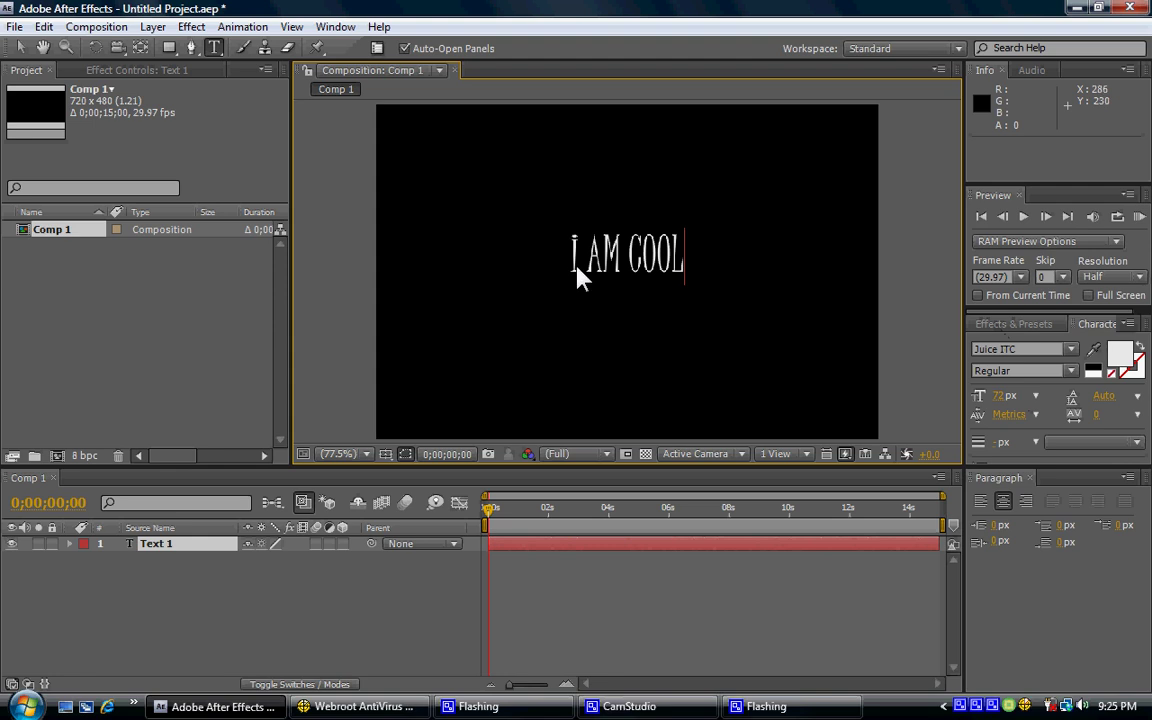
Keep the text font at Juice ITC, Regular style, 72 px.
left_click(1071, 350)
mouse_move(1144, 532)
left_mouse_down()
mouse_move(1147, 548)
mouse_move(1146, 538)
left_mouse_up()
left_click(810, 360)
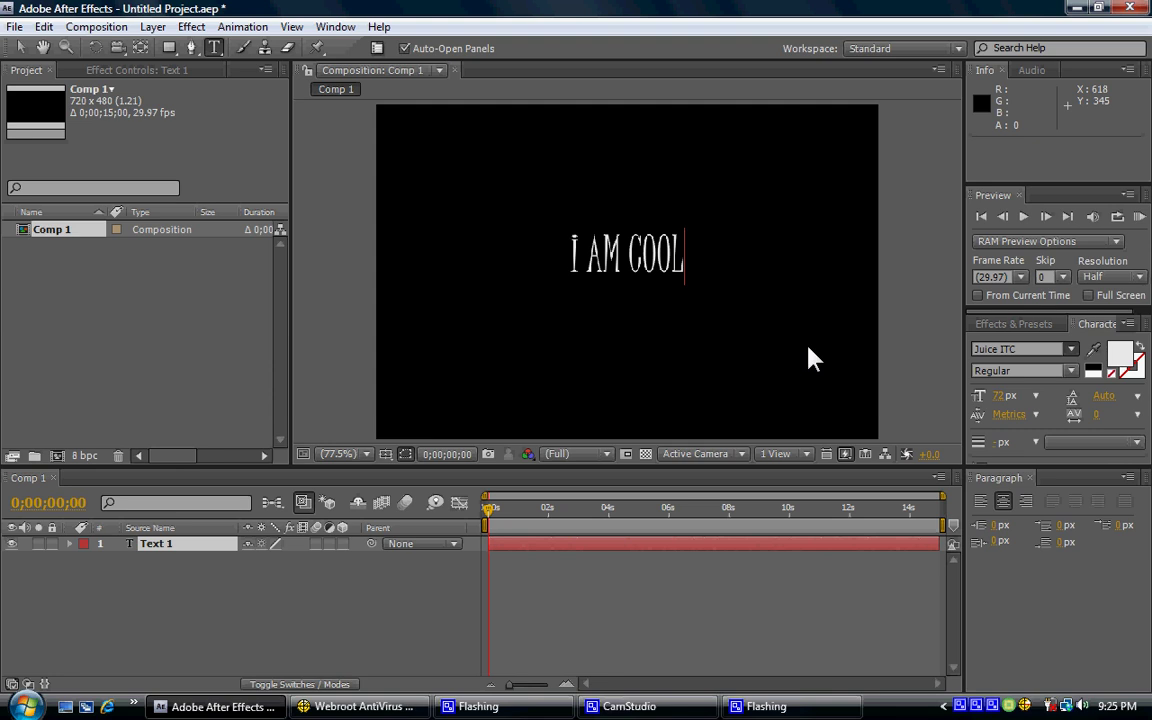
left_click(1071, 371)
left_click(957, 353)
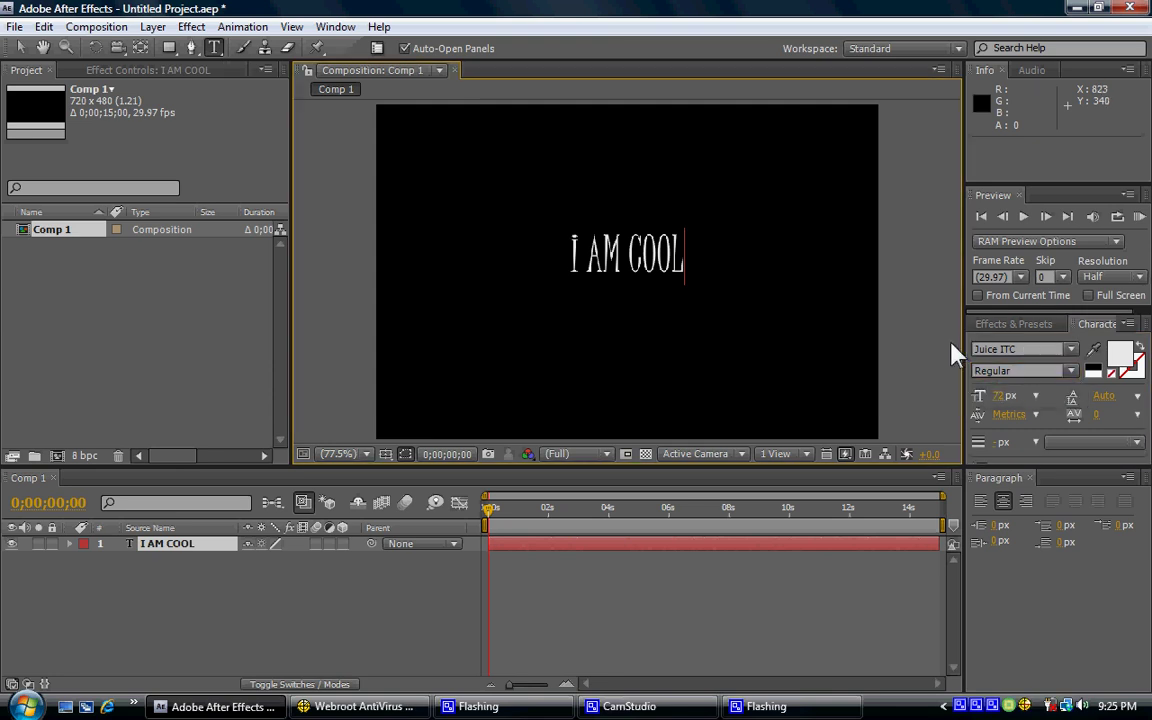
left_click(1037, 397)
left_click(1042, 675)
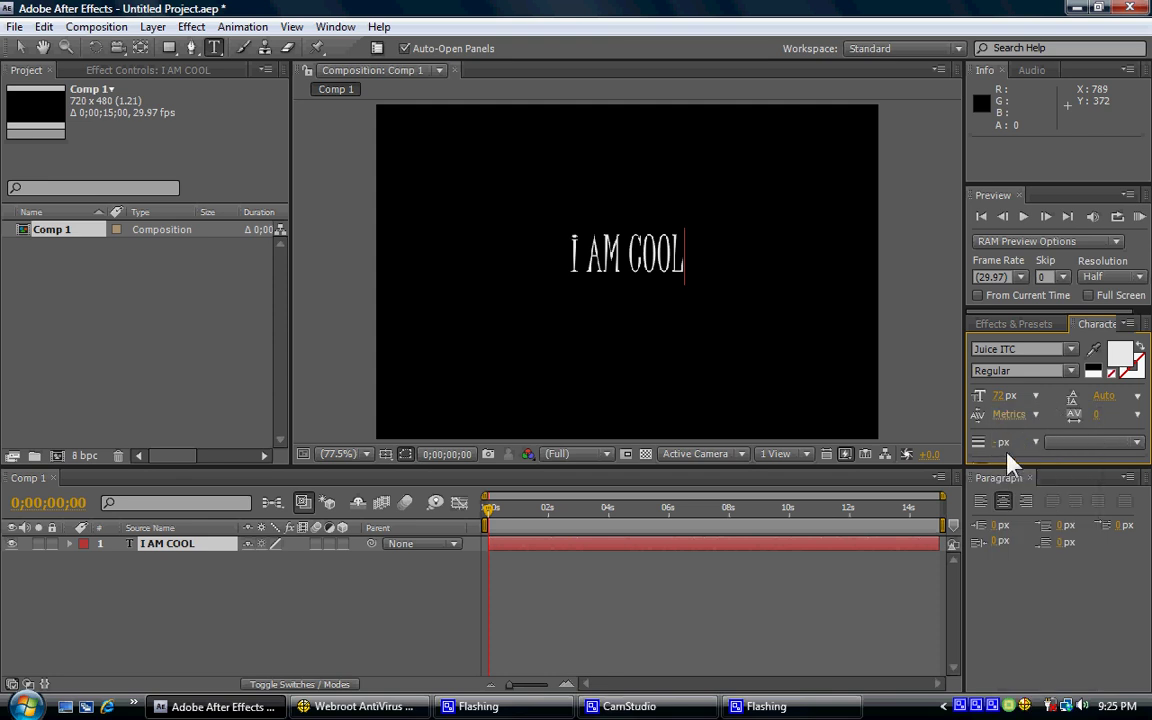
Change the text fill colour to a deep red (C01717).
left_click(1118, 355)
left_click(534, 307)
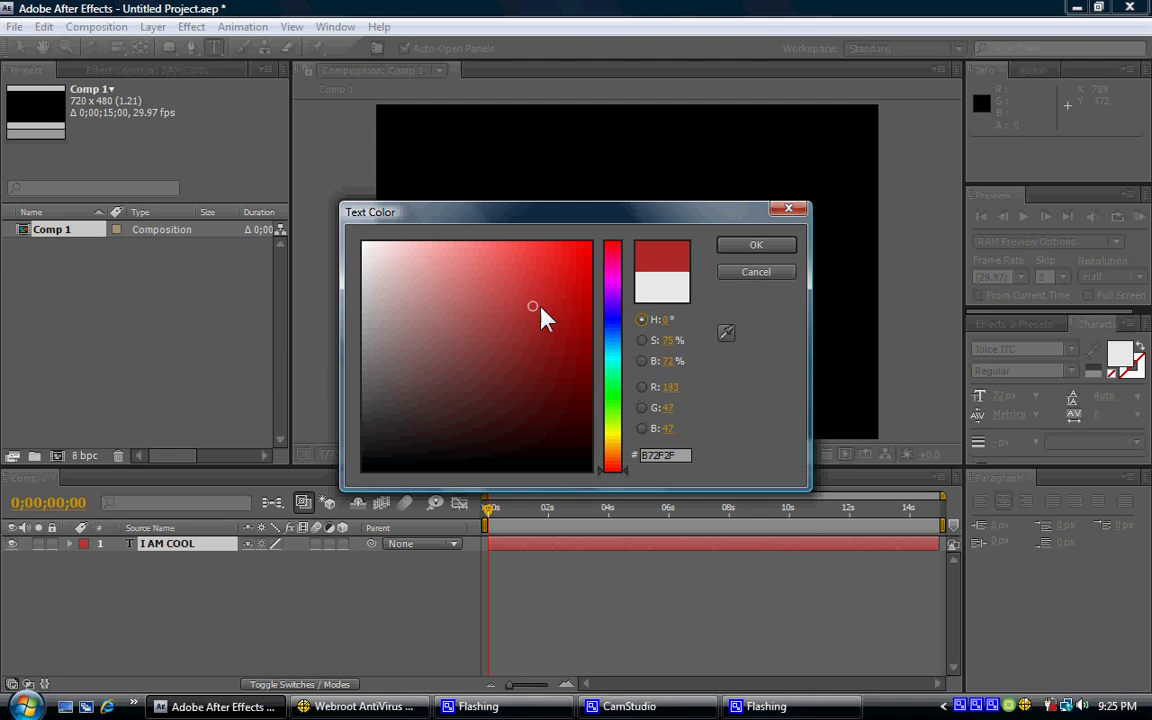
left_click(738, 248)
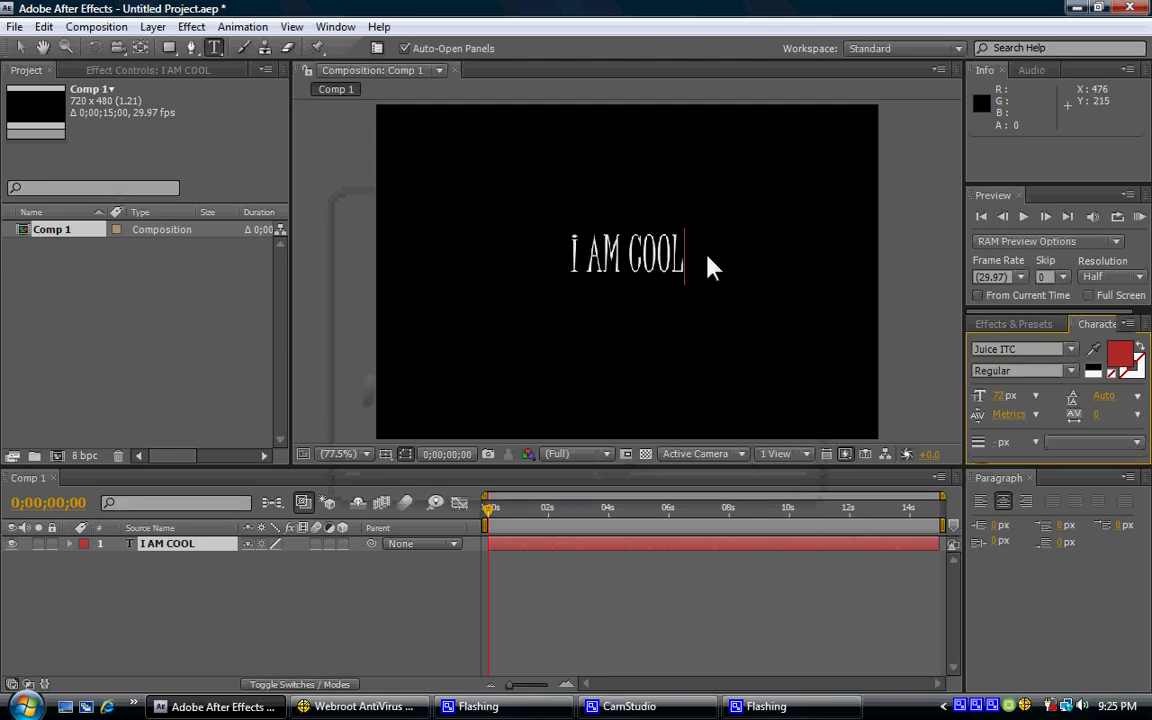
left_click(1119, 358)
left_click(563, 298)
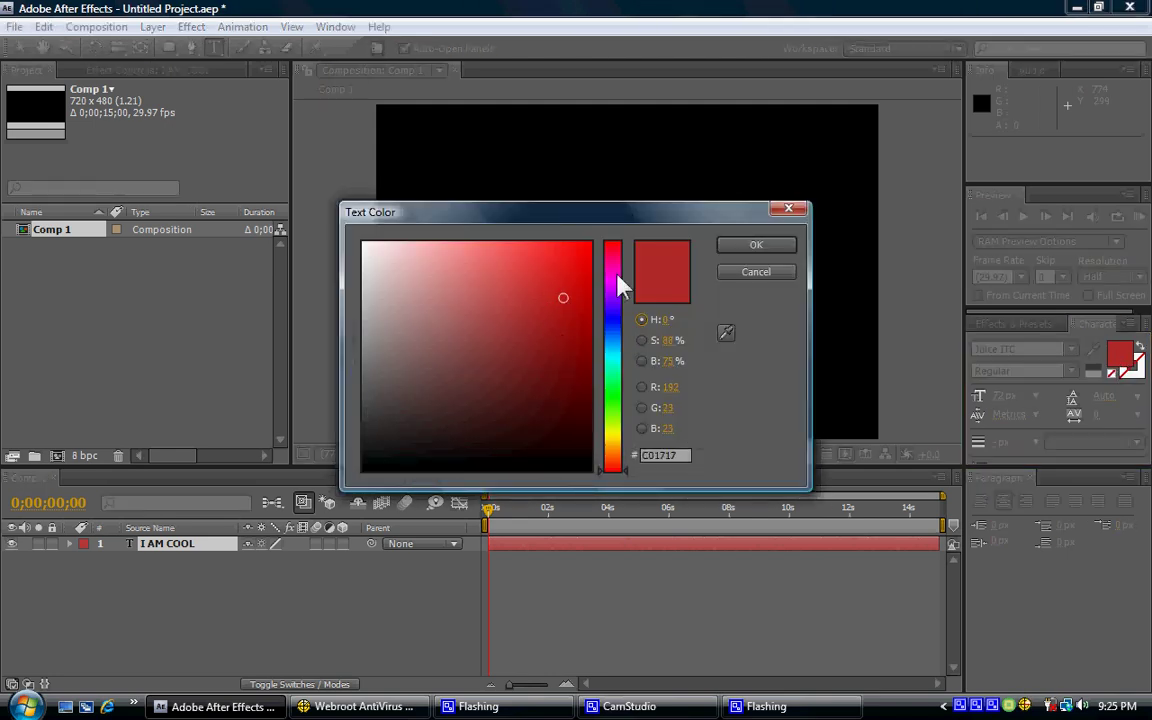
left_click(739, 249)
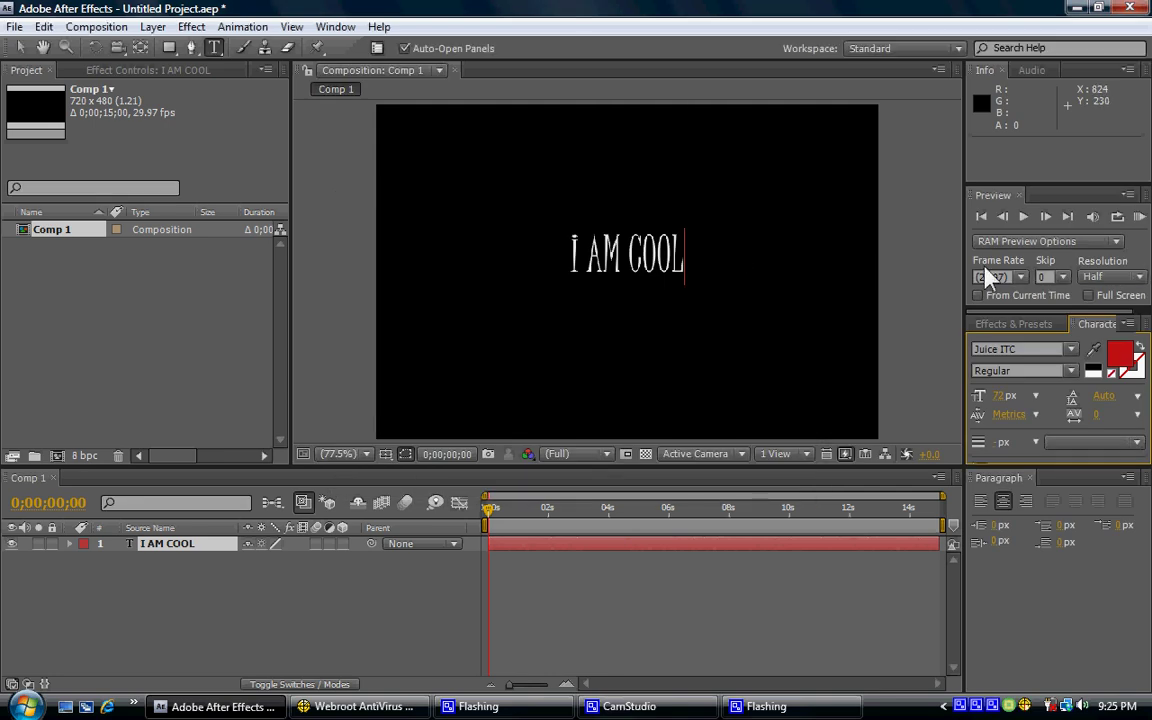
left_click(1010, 328)
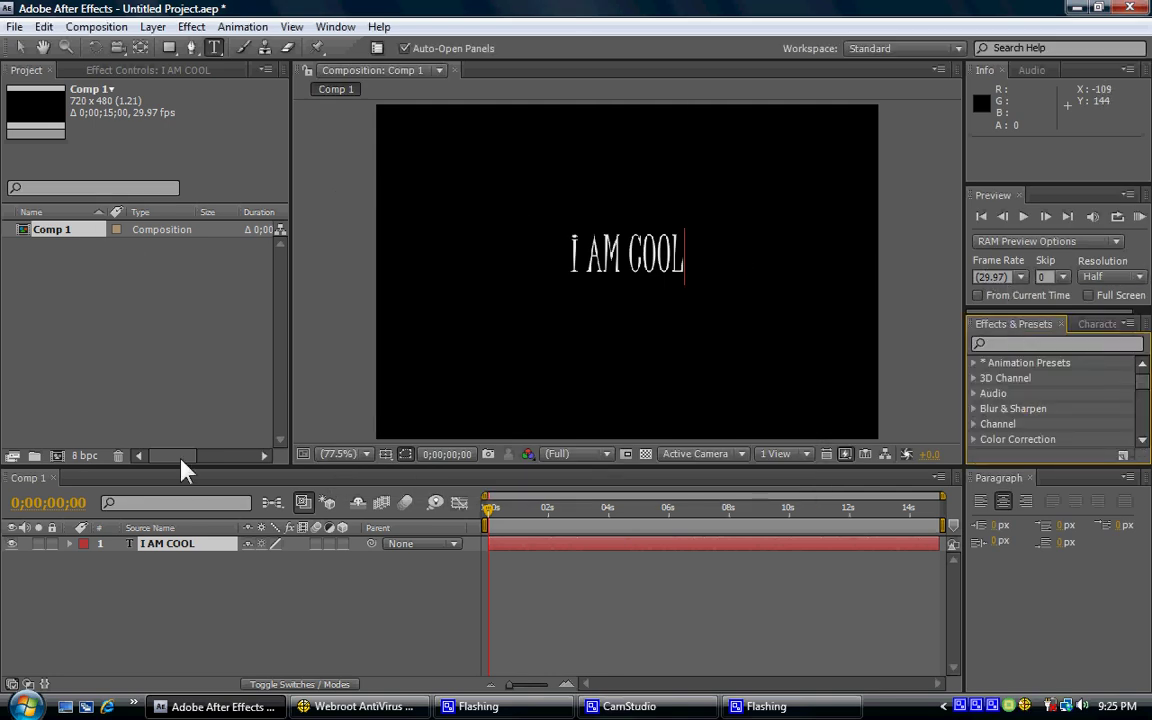
Search effects for 'cc', apply CC Bubbles to the I AM COOL layer, then undo it.
left_click(1025, 345)
type("cc")
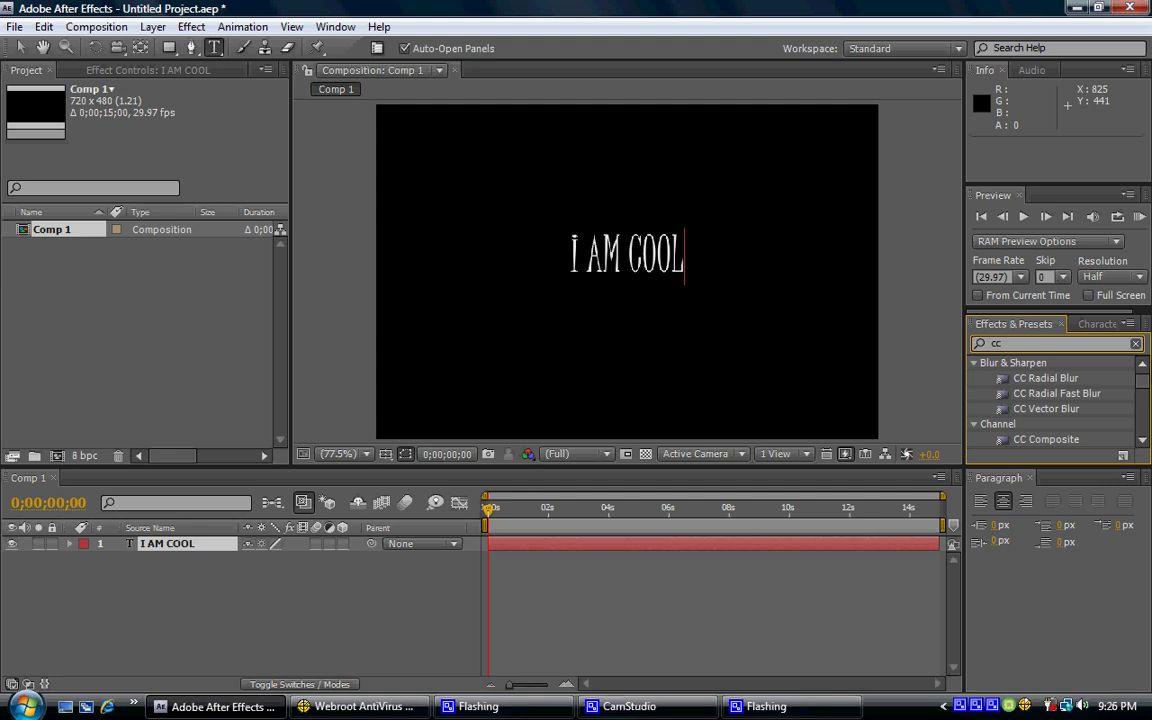
scroll(1148, 395, "down", 3)
scroll(1148, 398, "down", 2)
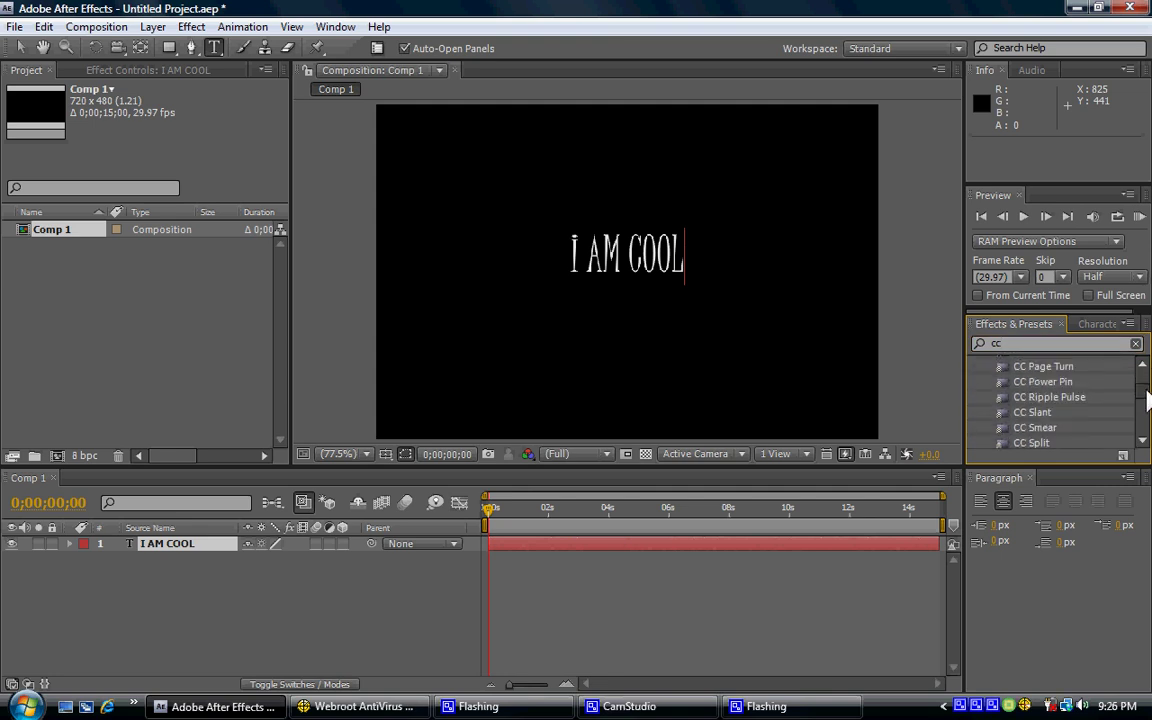
scroll(1148, 400, "down", 5)
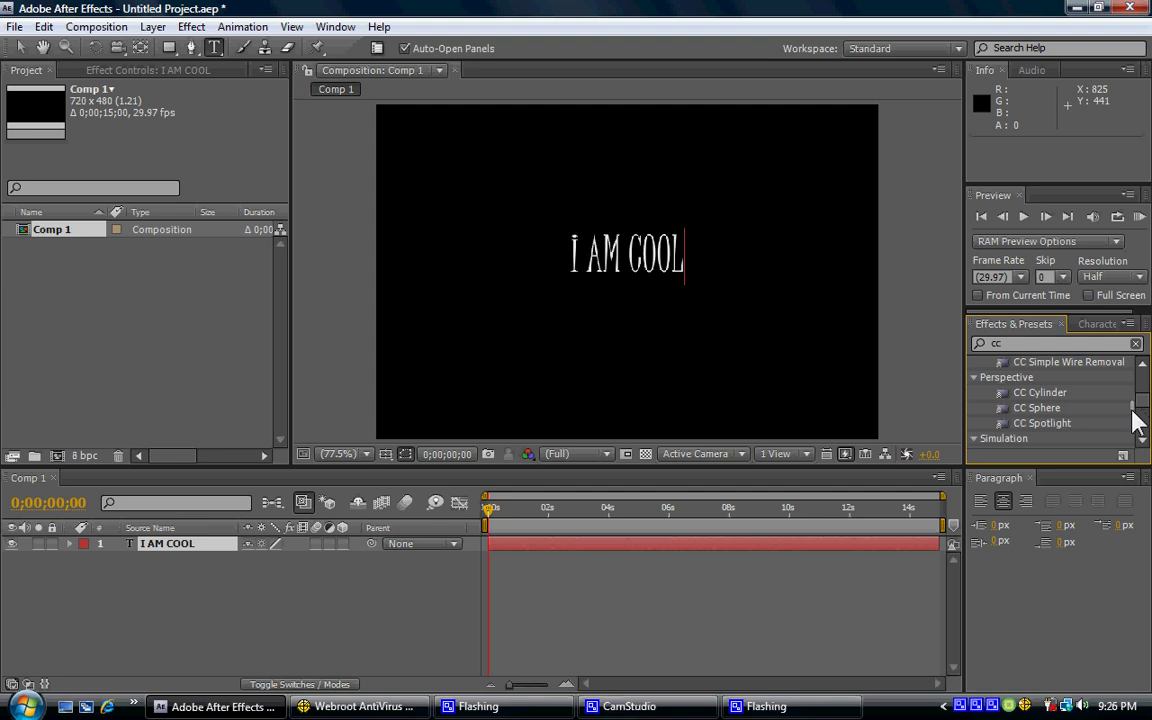
scroll(1090, 395, "down", 3)
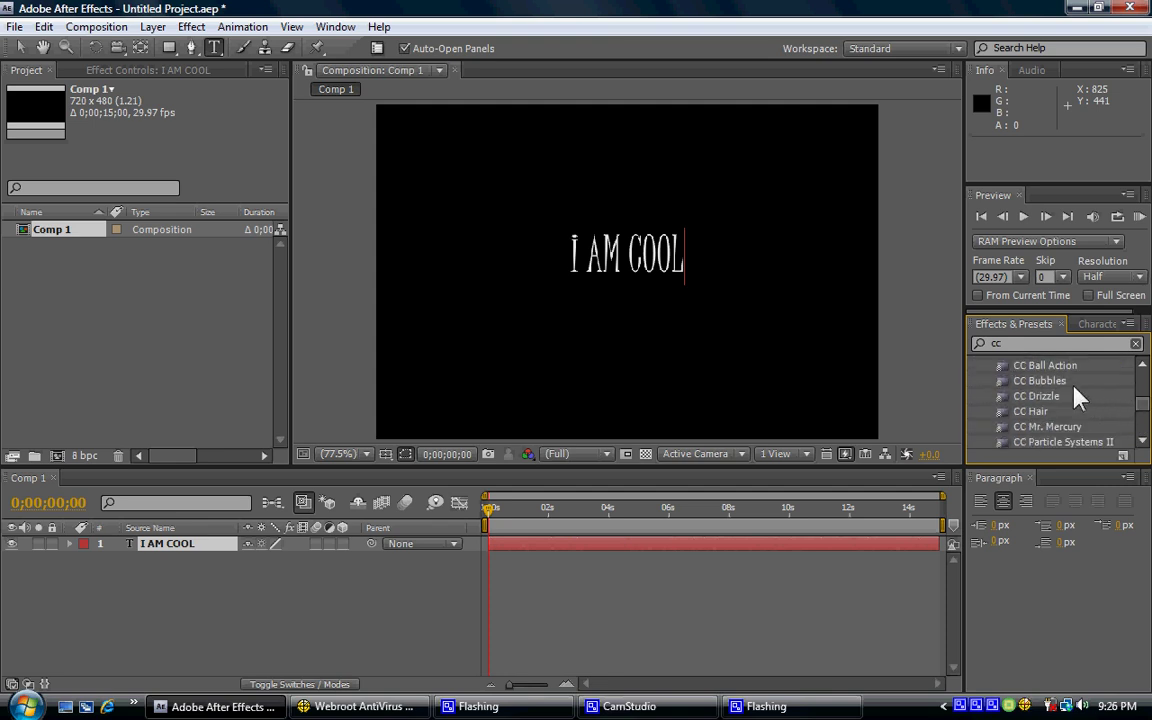
left_click_drag(1040, 381, 545, 553)
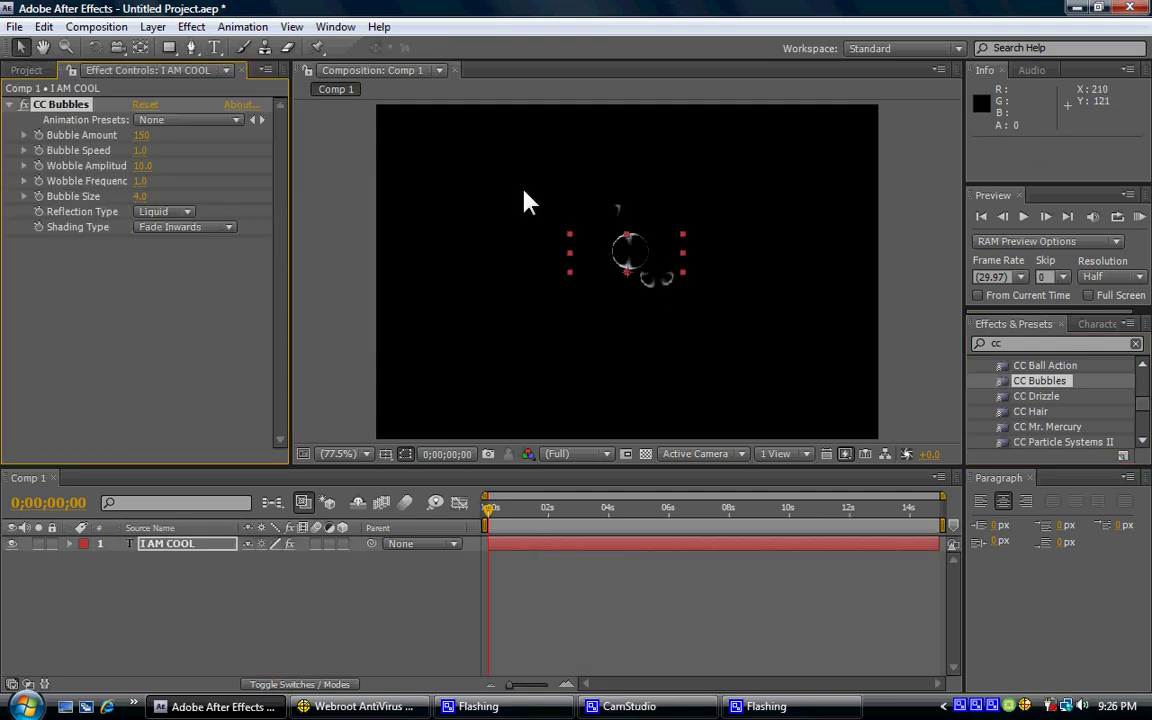
key("ctrl+z")
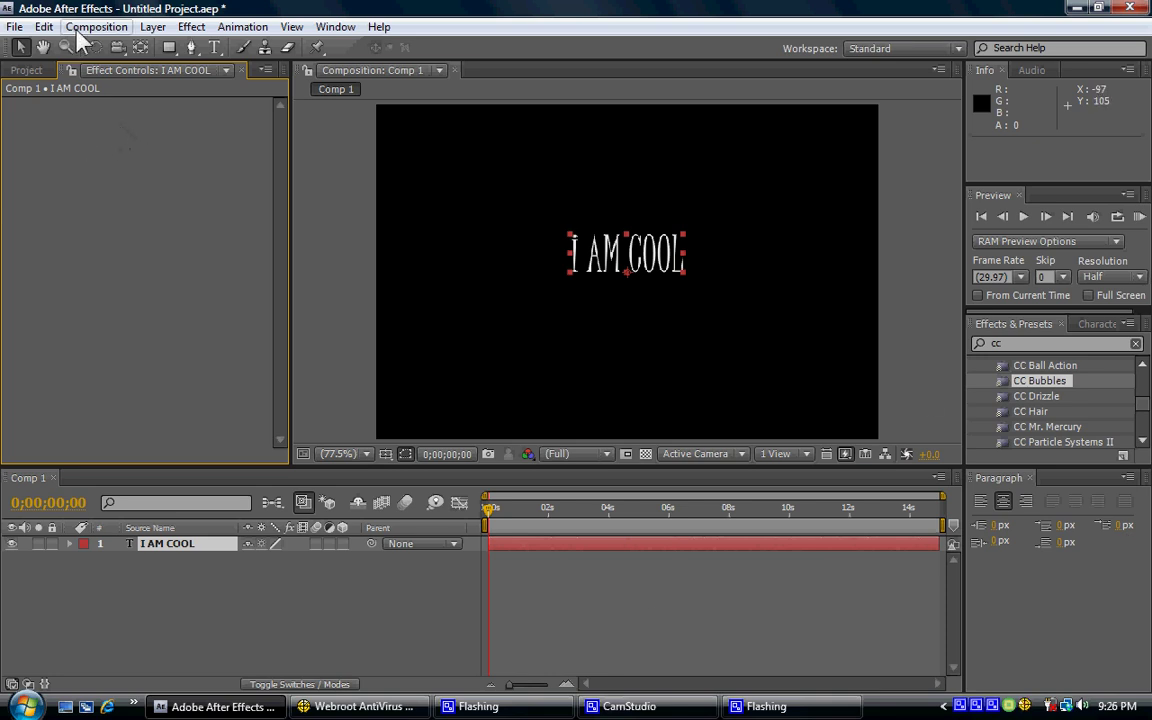
Keyframe I AM COOL's Position at 0s (360, 240) and 0;00;05;25 (360, 415).
left_click(78, 546)
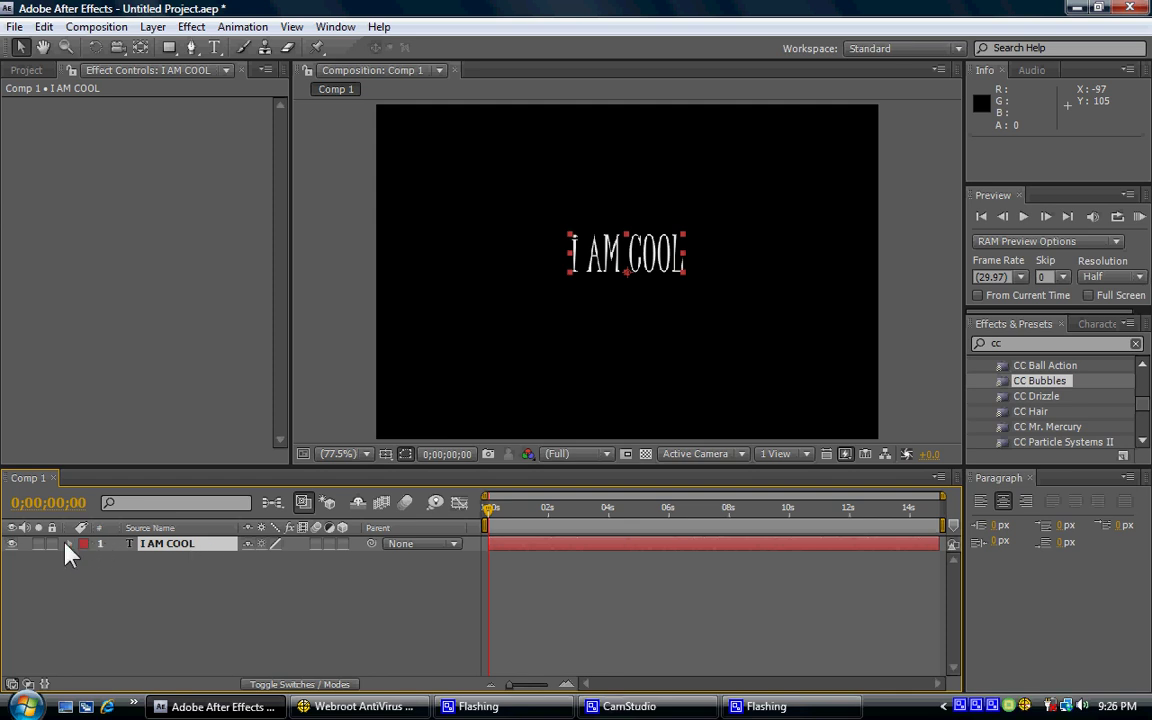
left_click(70, 545)
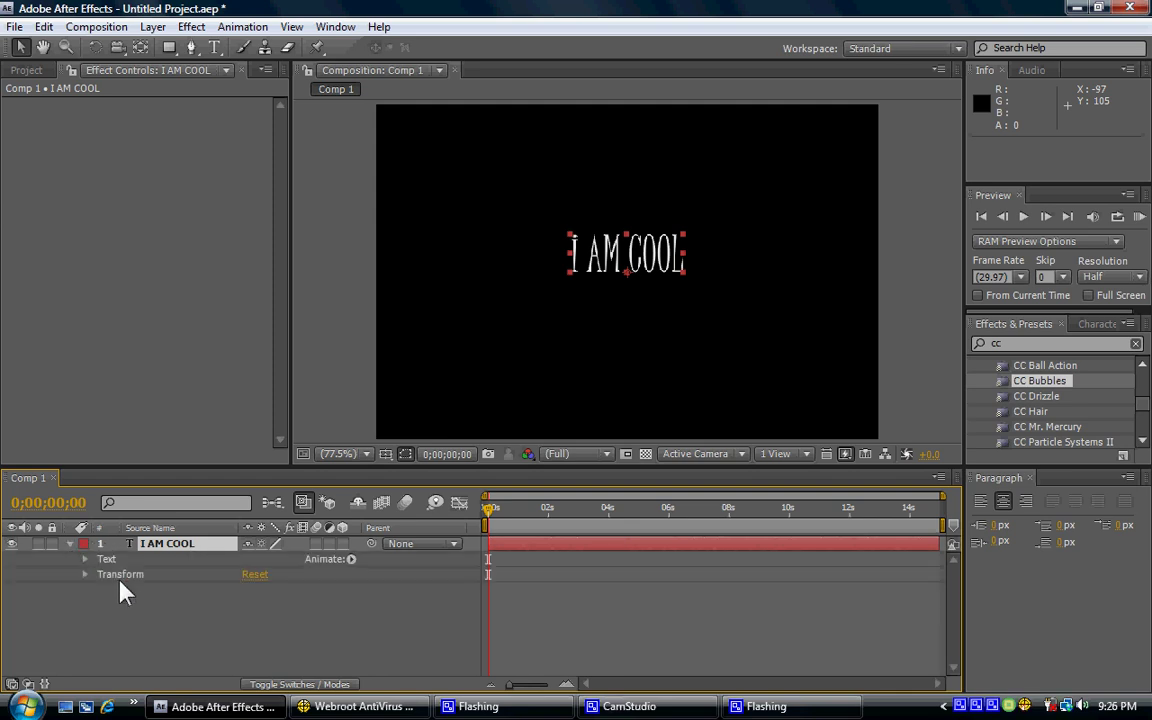
left_click(86, 560)
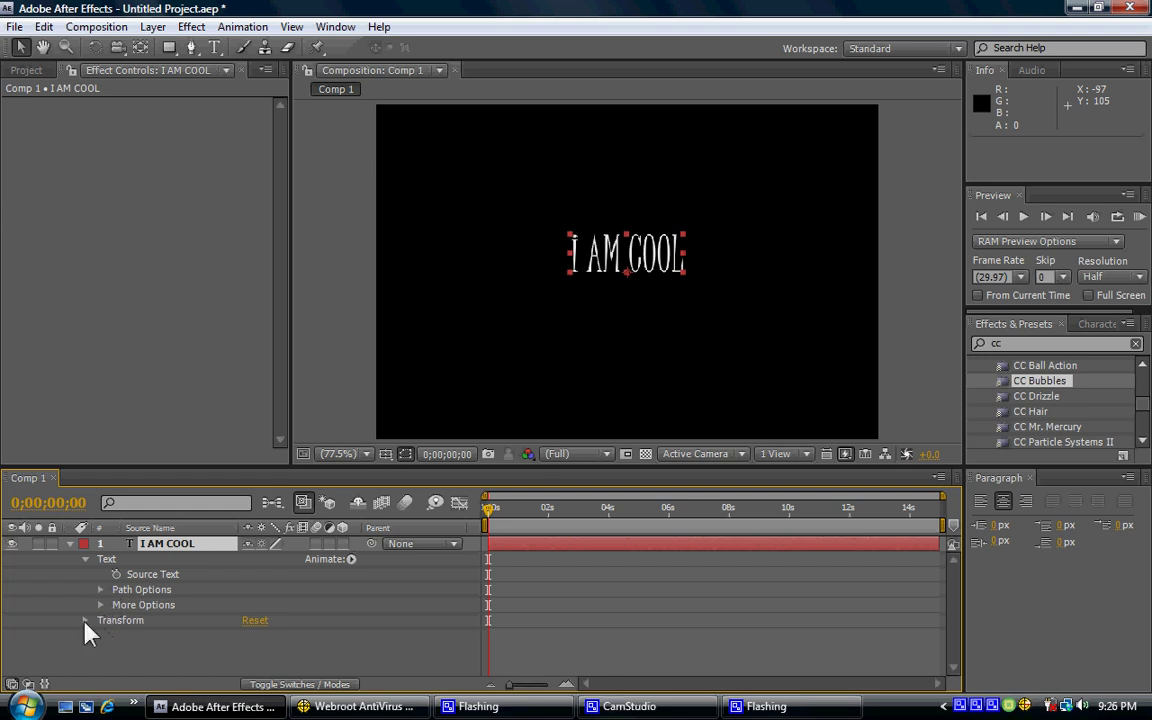
left_click(85, 559)
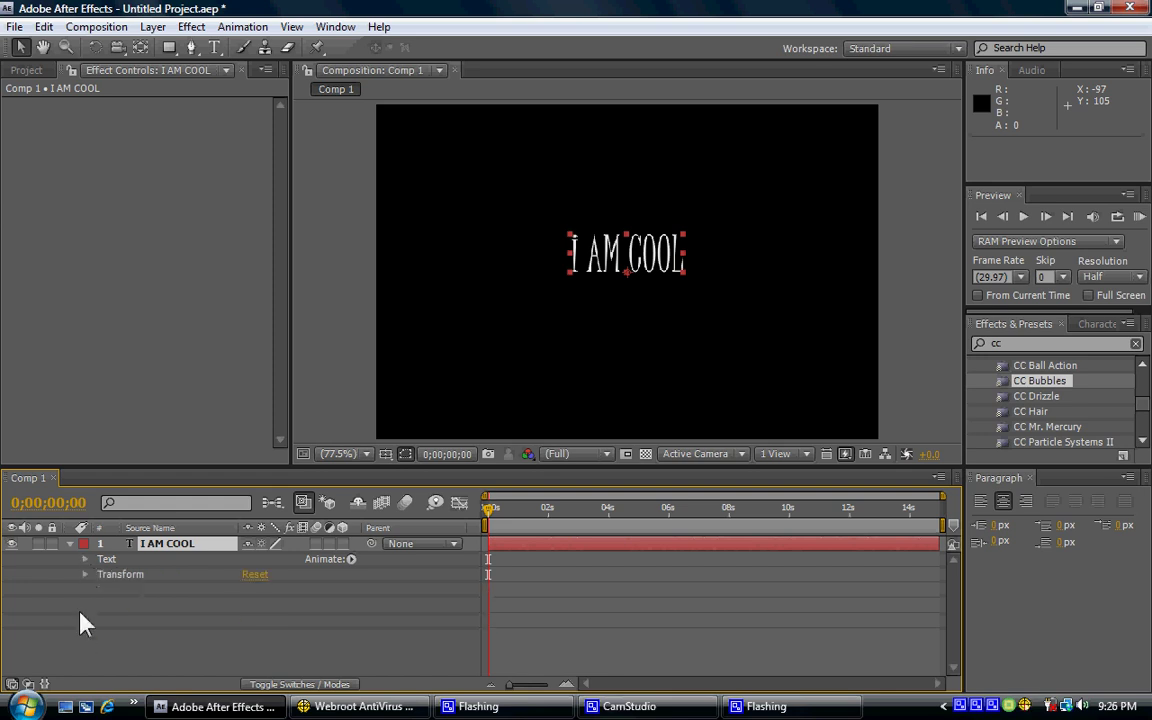
left_click(85, 575)
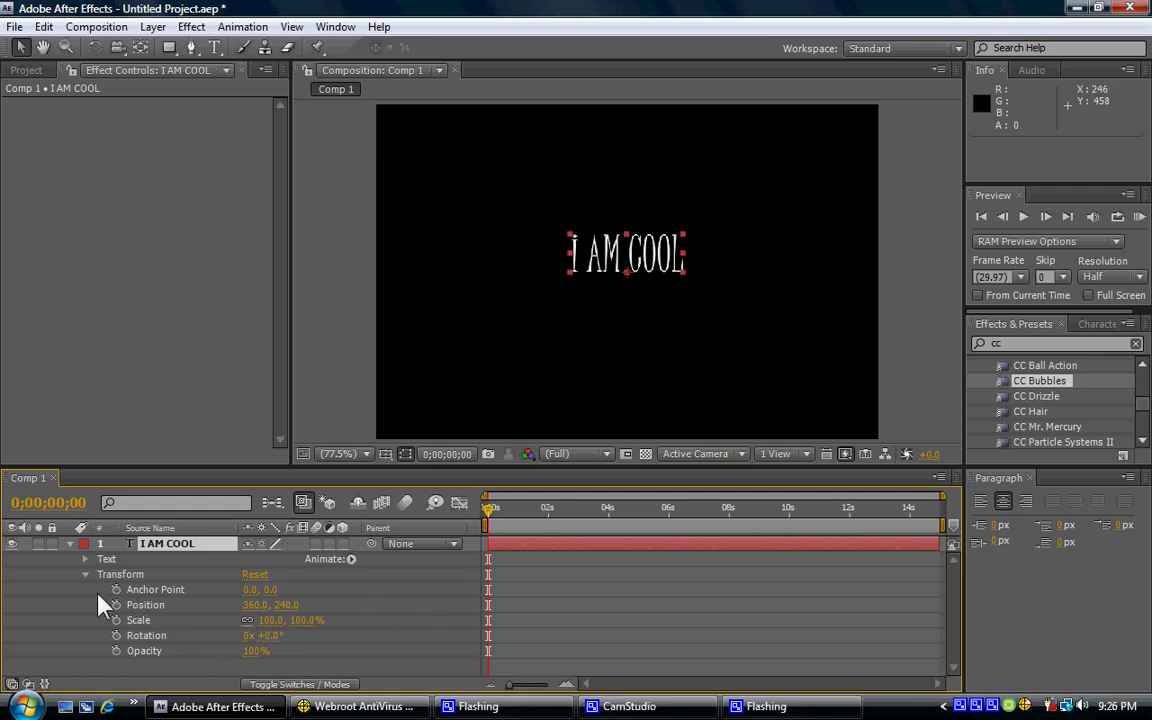
left_click(116, 605)
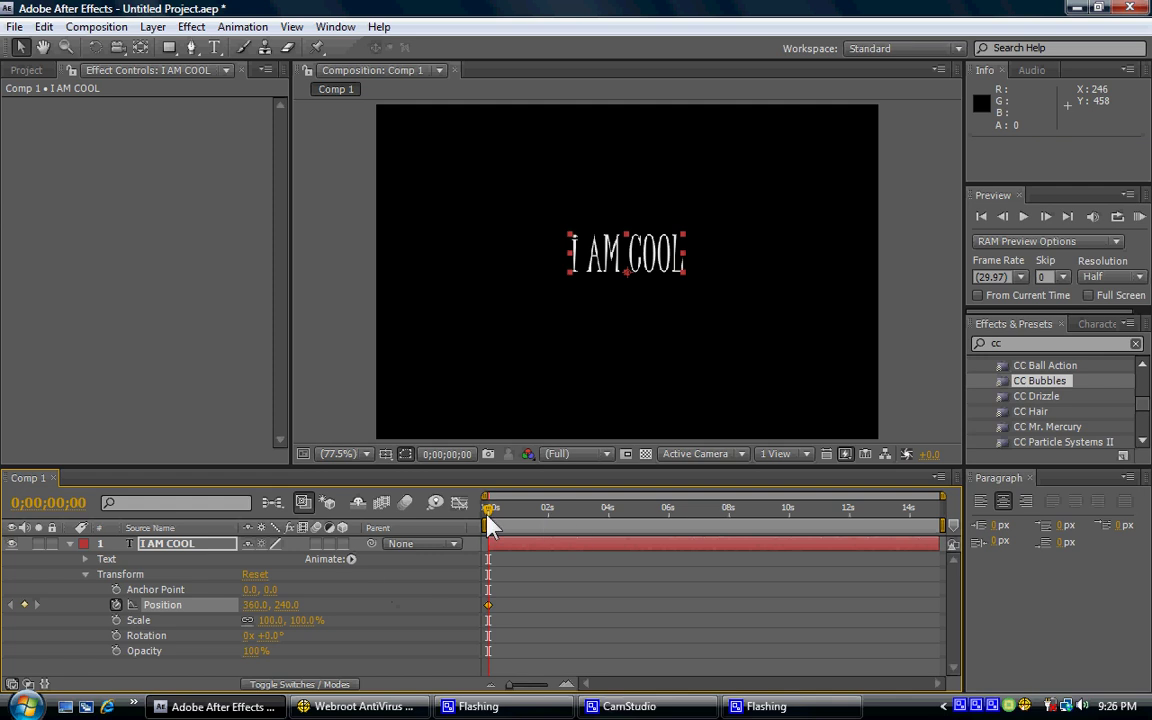
left_click_drag(489, 527, 669, 532)
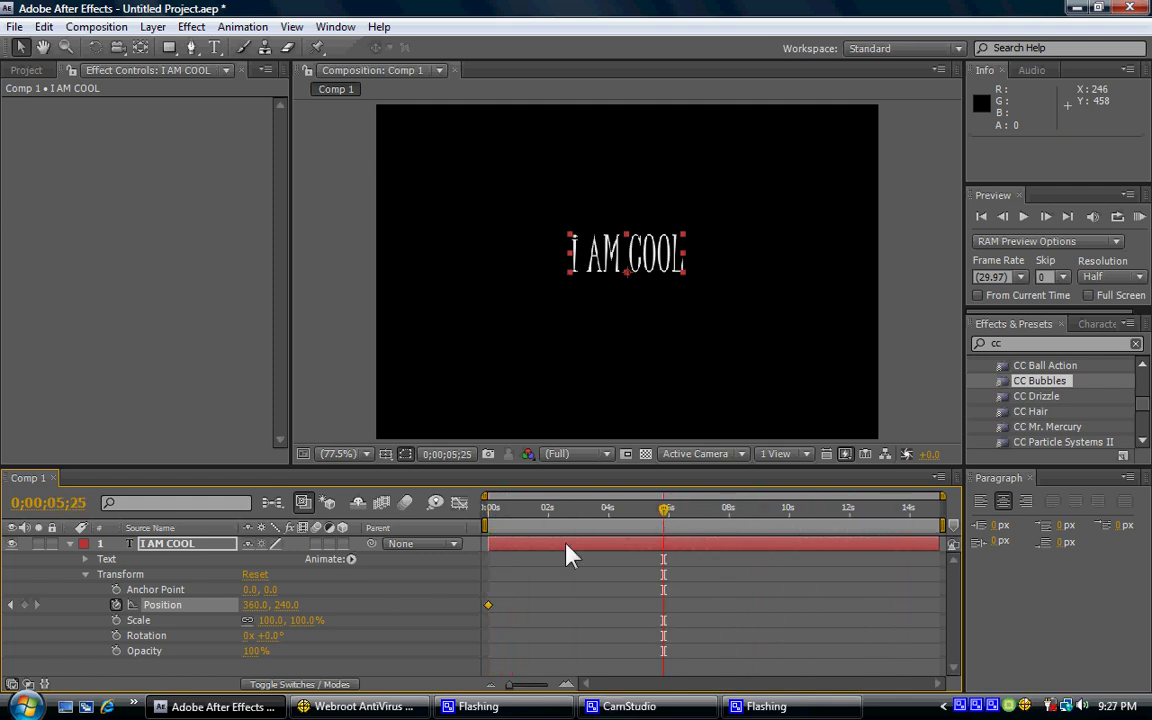
left_click(25, 605)
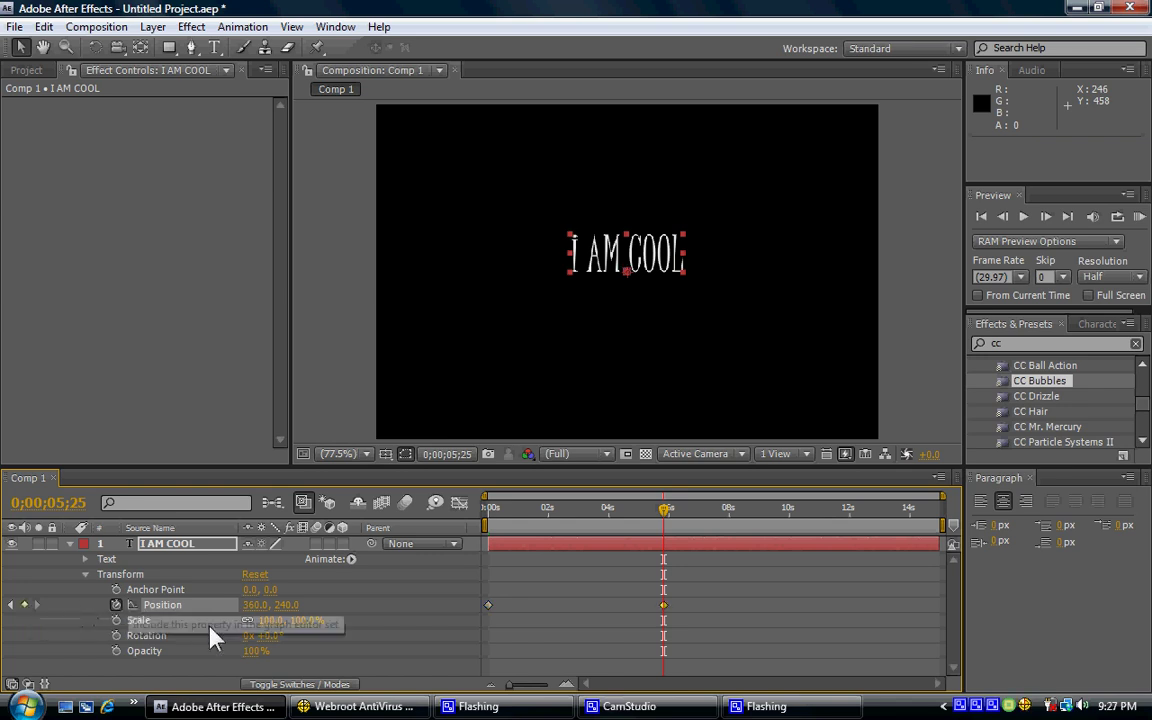
left_click_drag(289, 608, 445, 608)
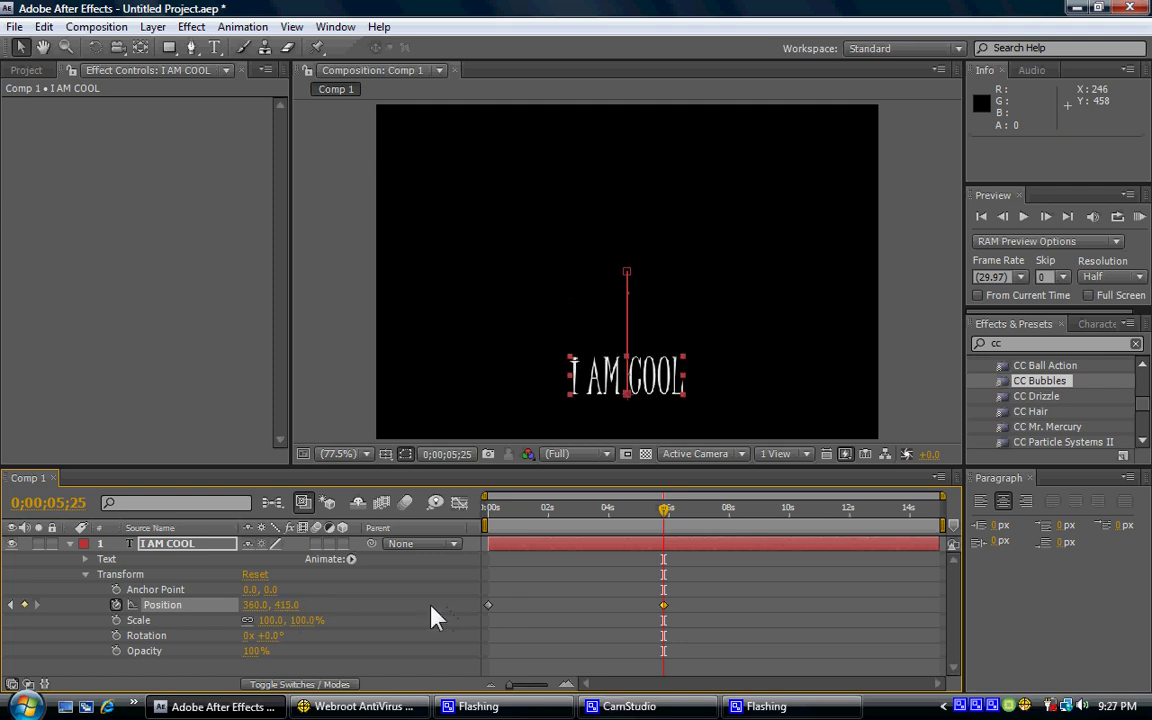
Move the I AM COOL text left to X 283 and keyframe a nearly fourfold Scale at the start.
left_click_drag(244, 613, 182, 601)
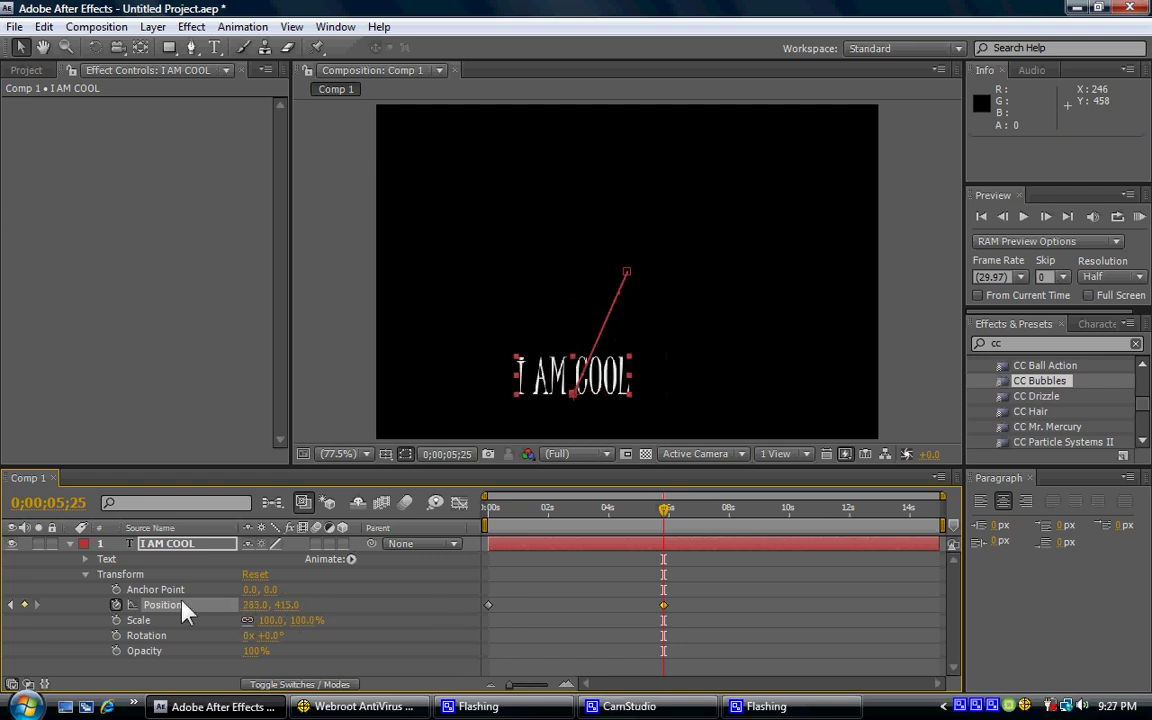
left_click(116, 620)
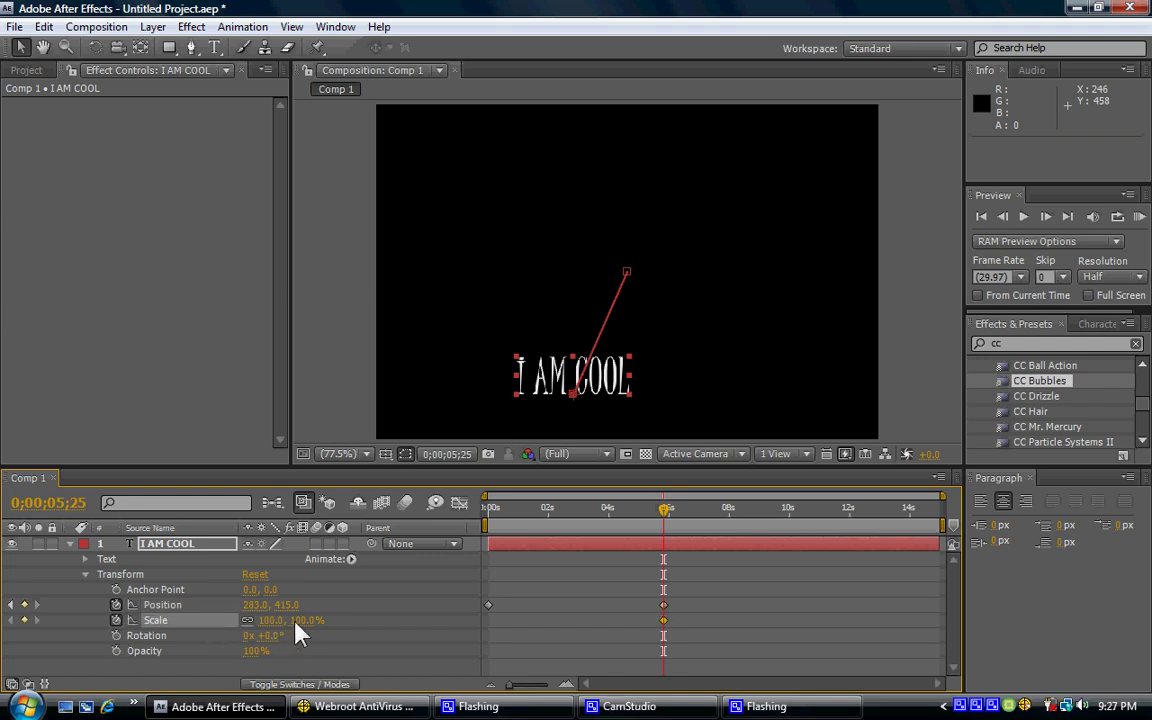
mouse_move(295, 621)
left_mouse_down()
mouse_move(589, 626)
mouse_move(555, 623)
mouse_move(463, 660)
mouse_move(280, 628)
mouse_move(301, 612)
mouse_move(260, 607)
mouse_move(314, 610)
left_mouse_up()
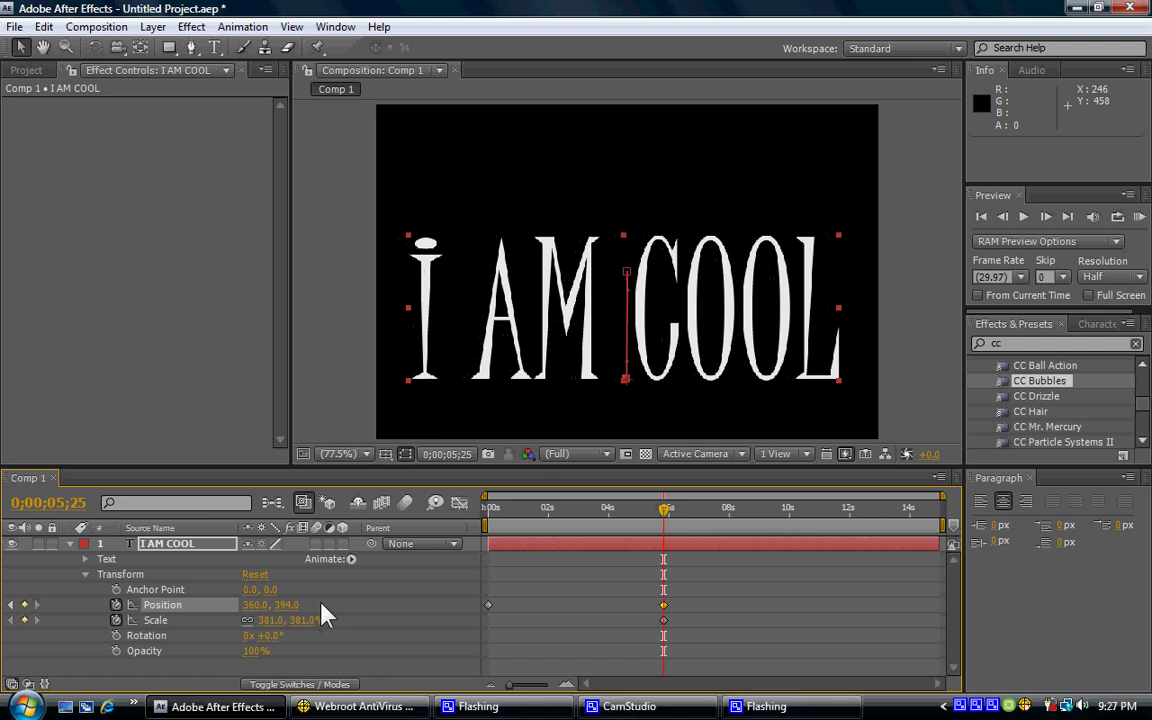
left_click_drag(664, 509, 478, 525)
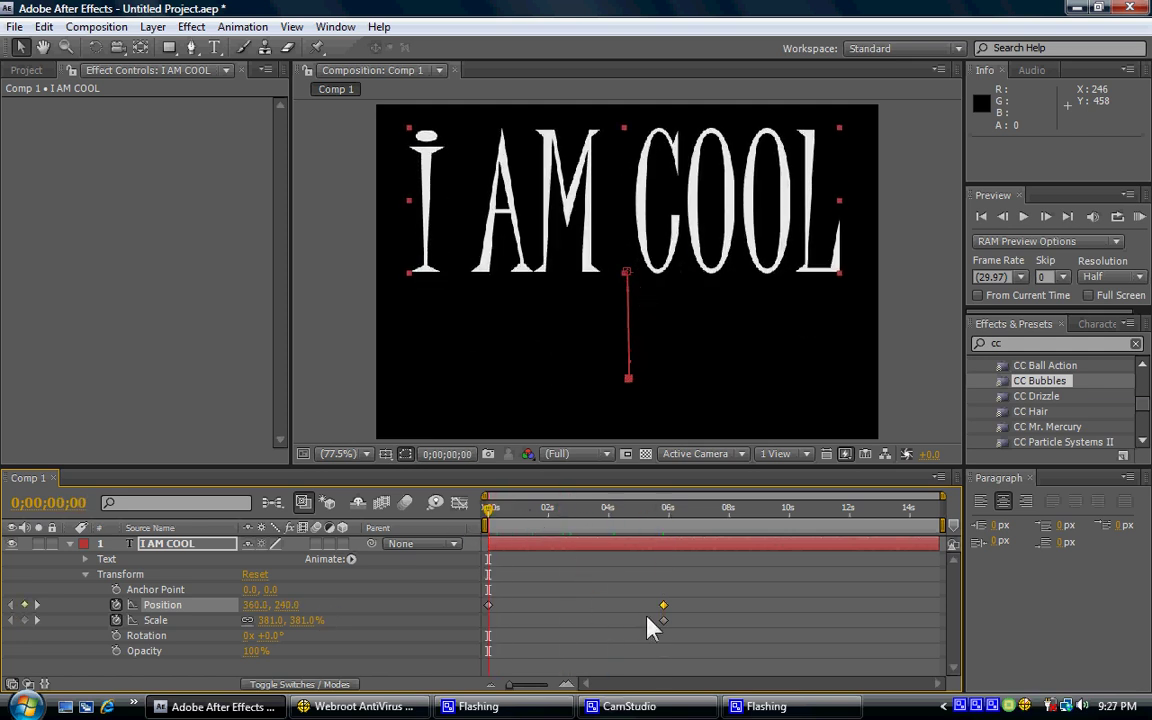
left_click(25, 620)
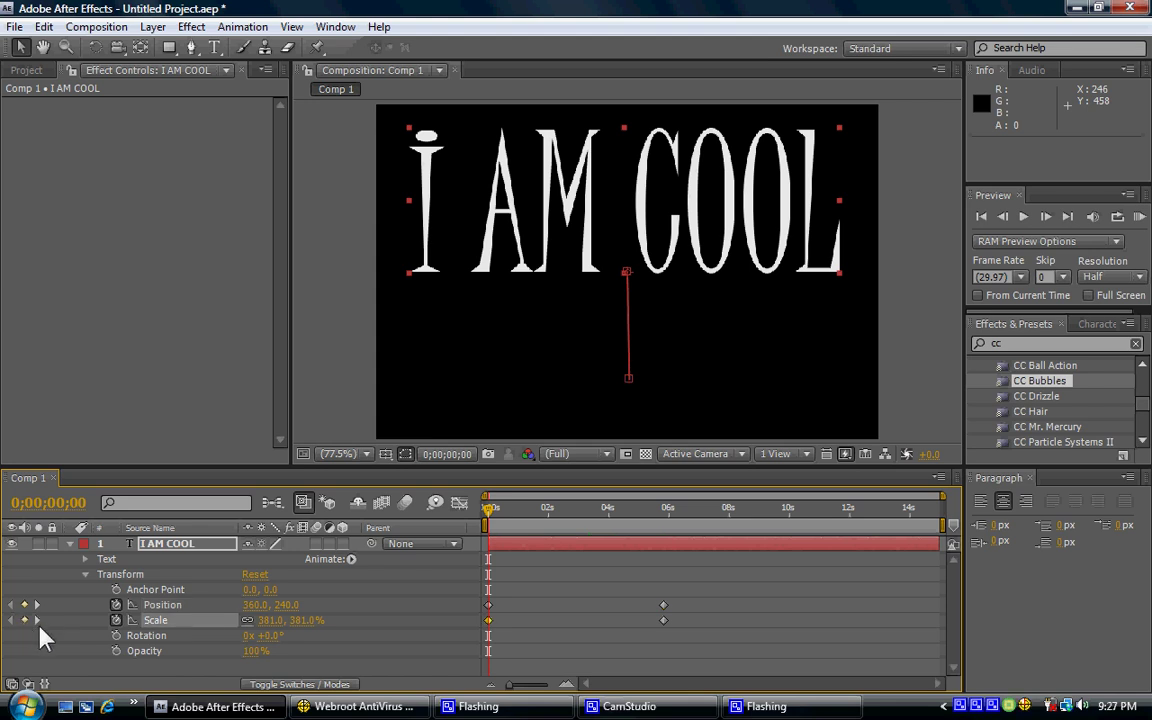
Add a 152% Scale keyframe at 0;00;00;25 and scrub the opening to check the zoom.
left_click(664, 621)
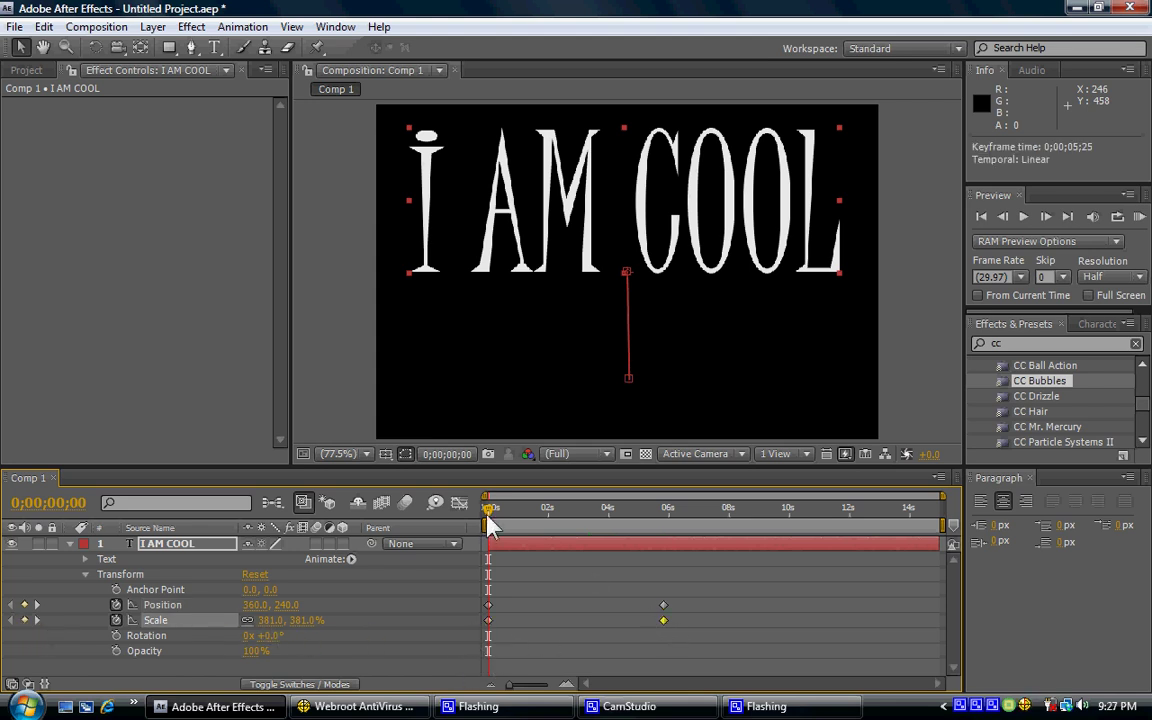
left_click_drag(494, 517, 666, 520)
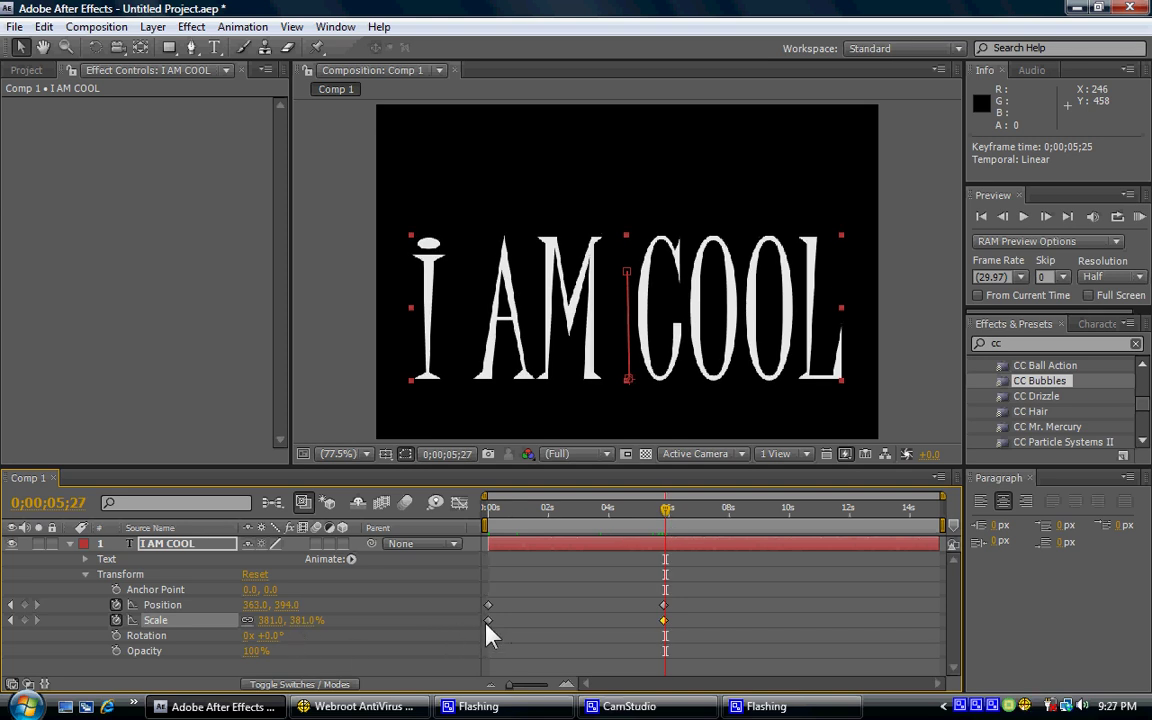
left_click_drag(663, 522, 513, 520)
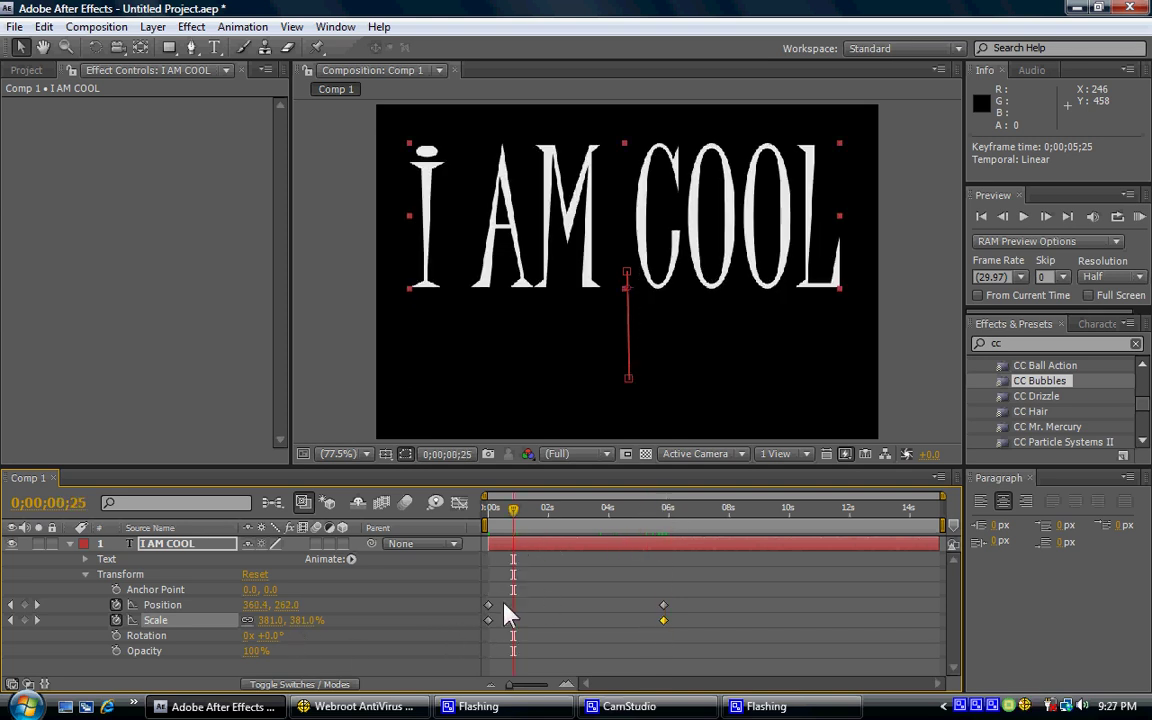
left_click(488, 620)
left_click_drag(265, 627, 159, 571)
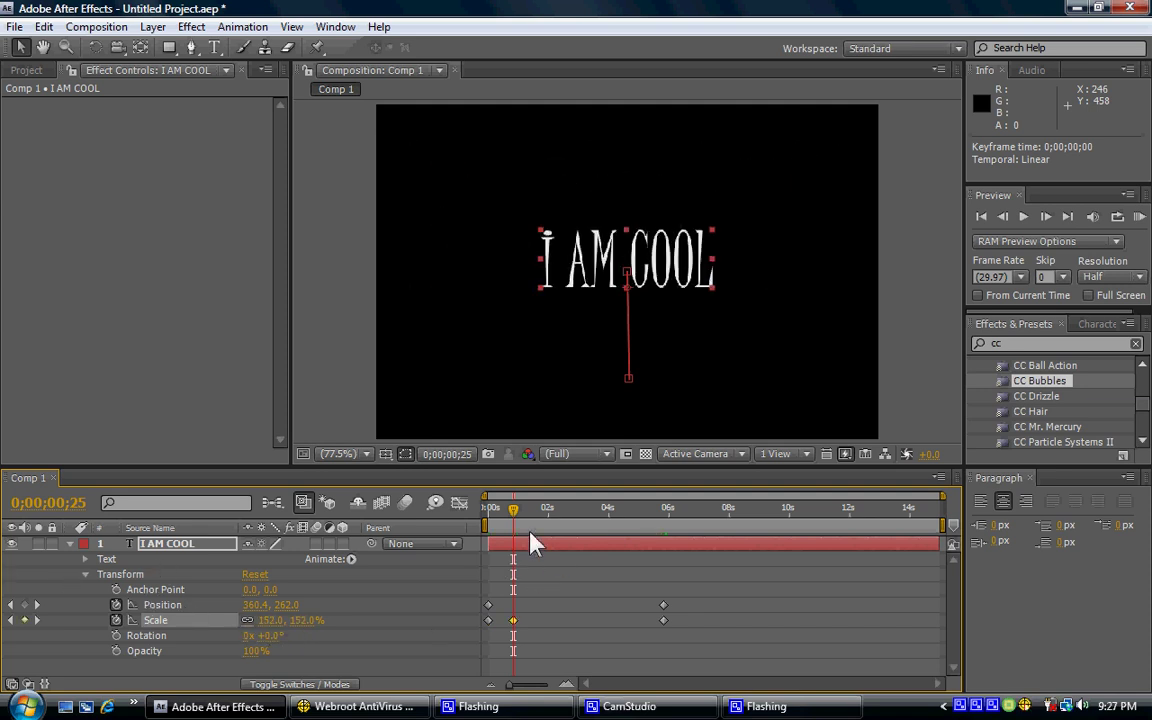
left_click_drag(518, 527, 465, 560)
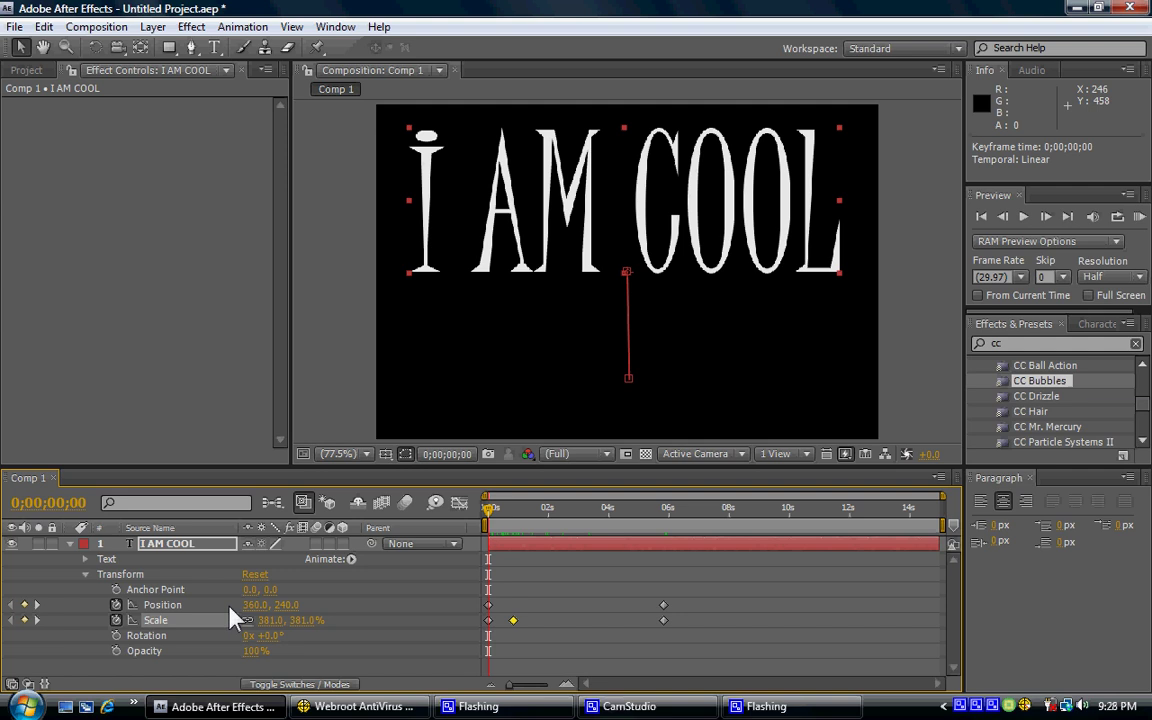
Collapse the layer properties and RAM-preview all 450 frames of Comp 1, then replay from RAM.
key("u")
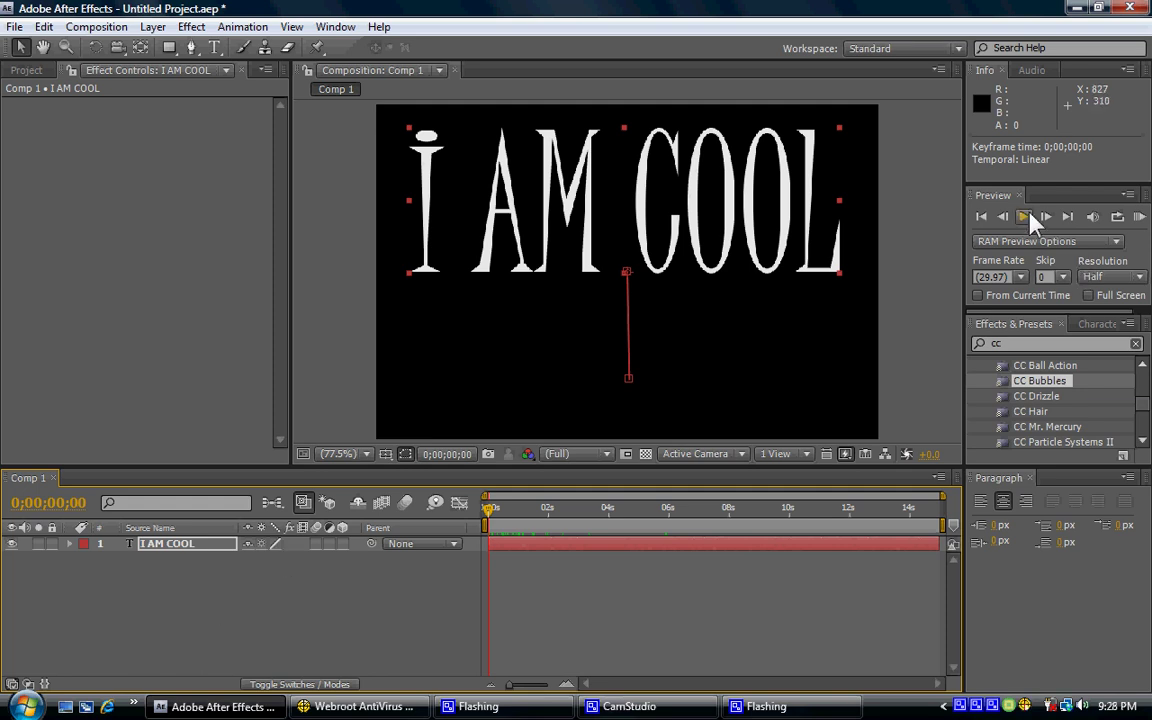
left_click(1139, 217)
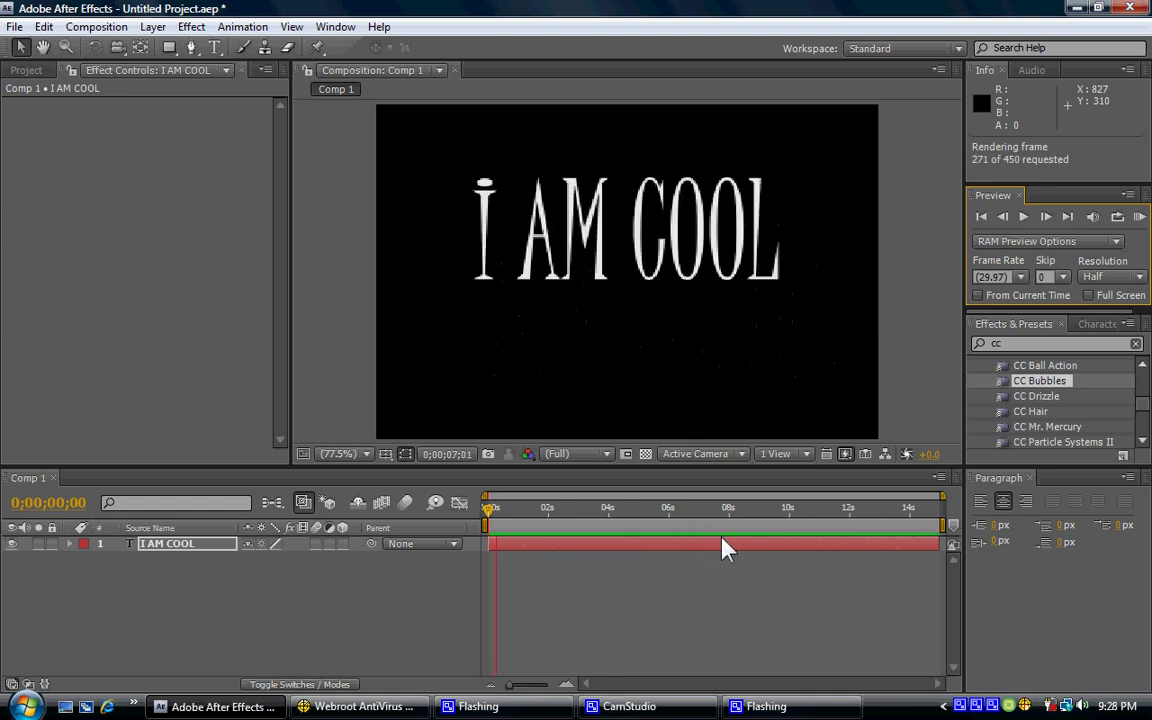
left_click(491, 512)
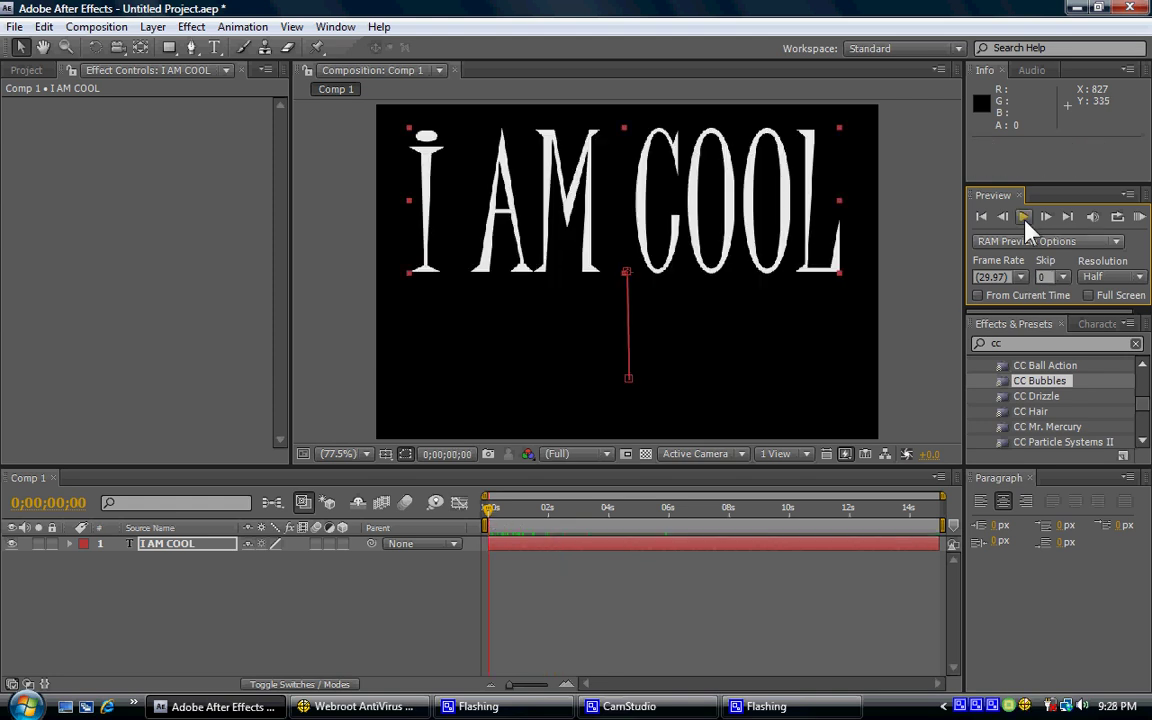
left_click(1139, 216)
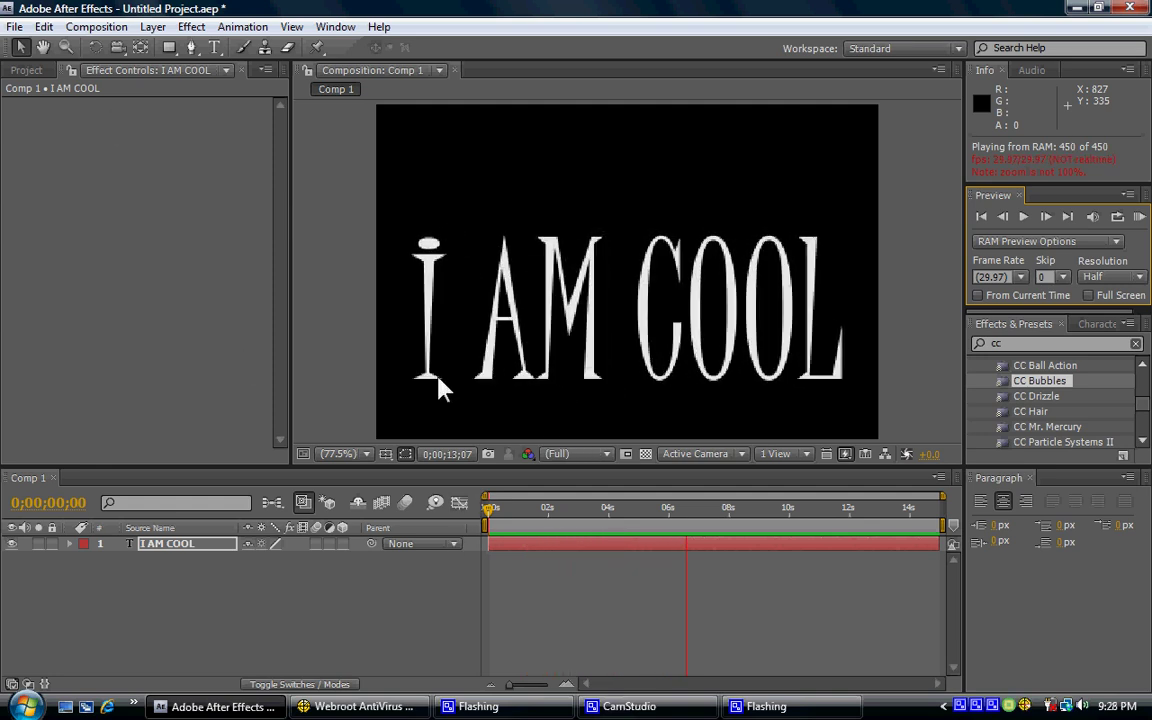
left_click(15, 27)
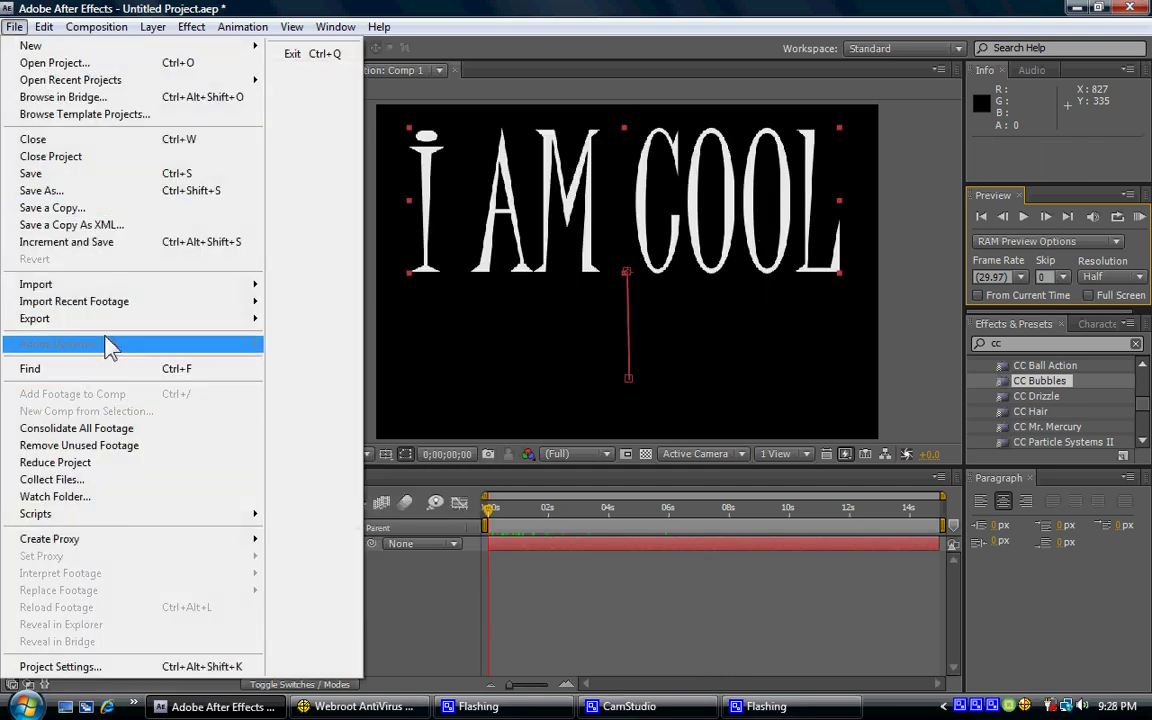
Start exporting Comp 1 as an AVI from File > Export.
mouse_move(107, 323)
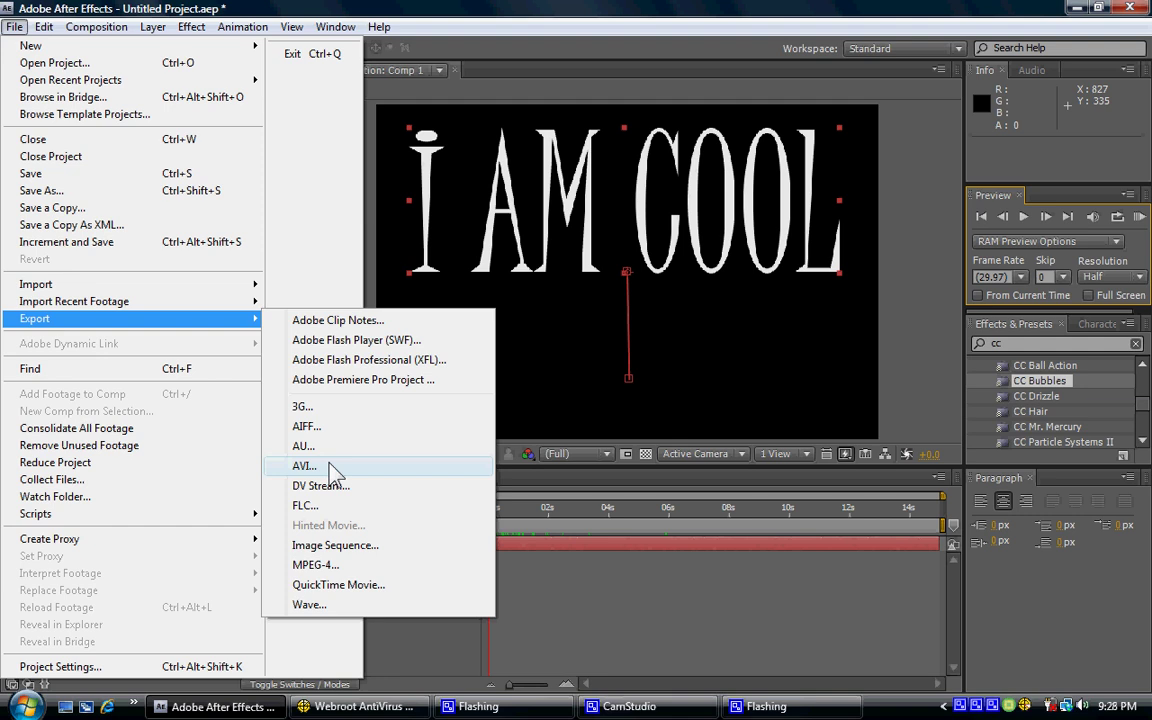
left_click(300, 467)
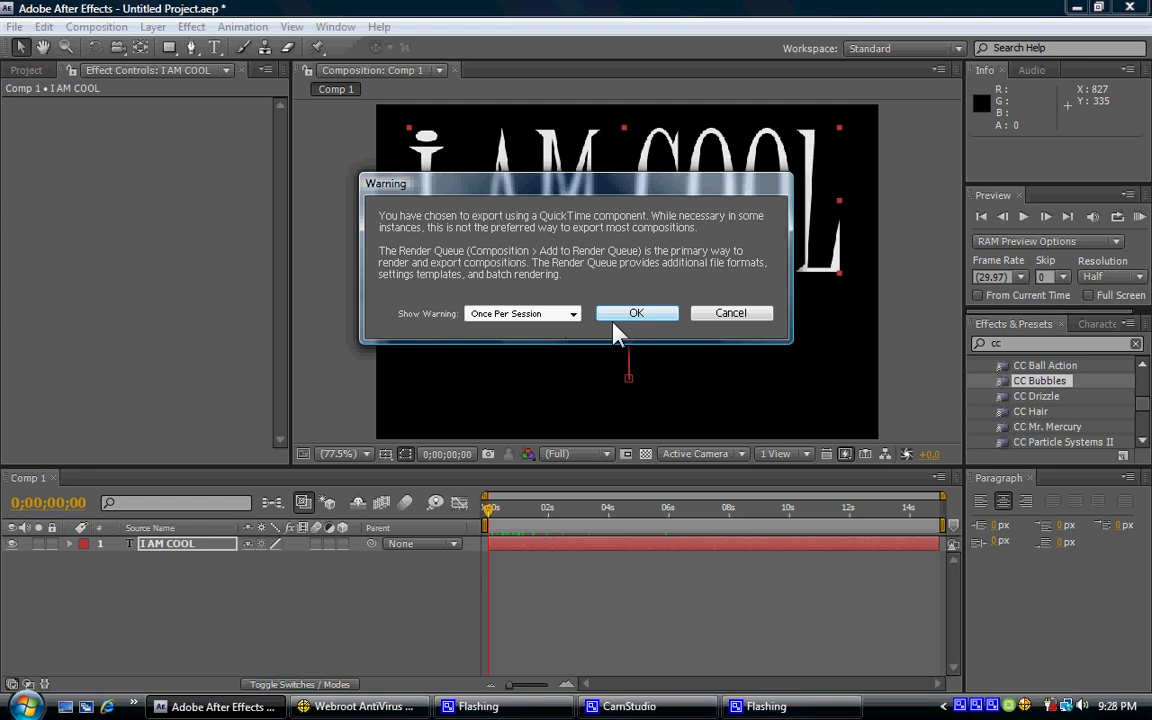
Accept the QuickTime warning and set video compression to Cinepak at Best quality.
left_click(628, 316)
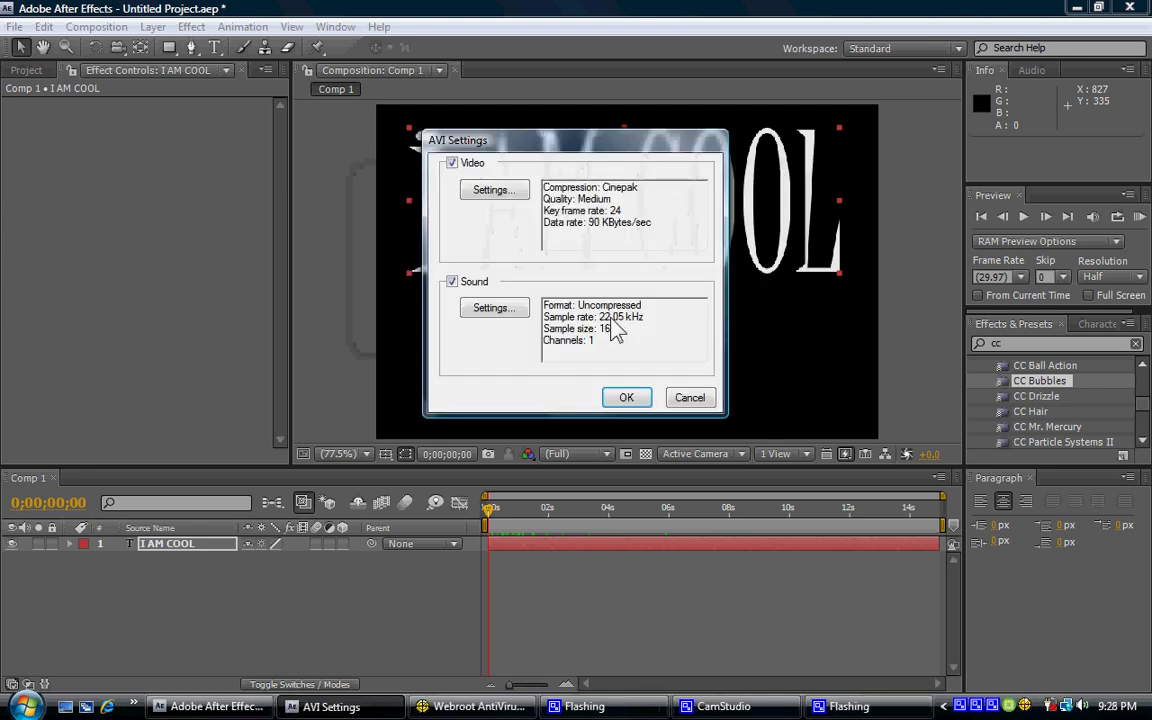
left_click(486, 192)
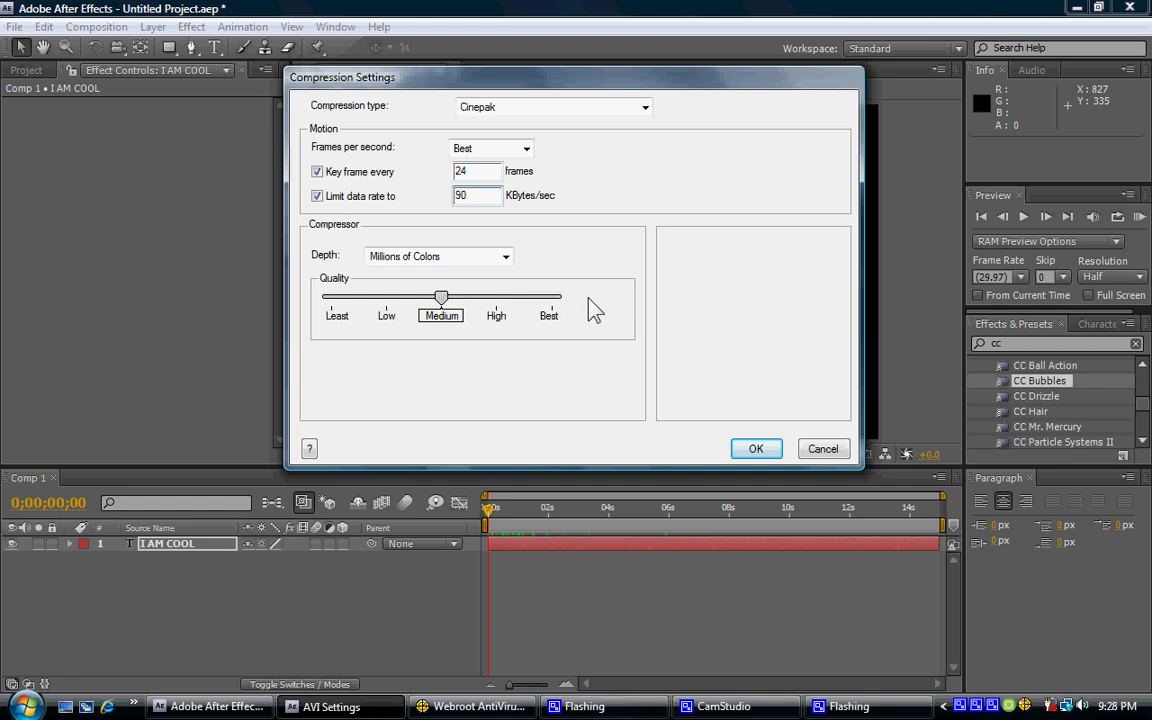
left_click(551, 297)
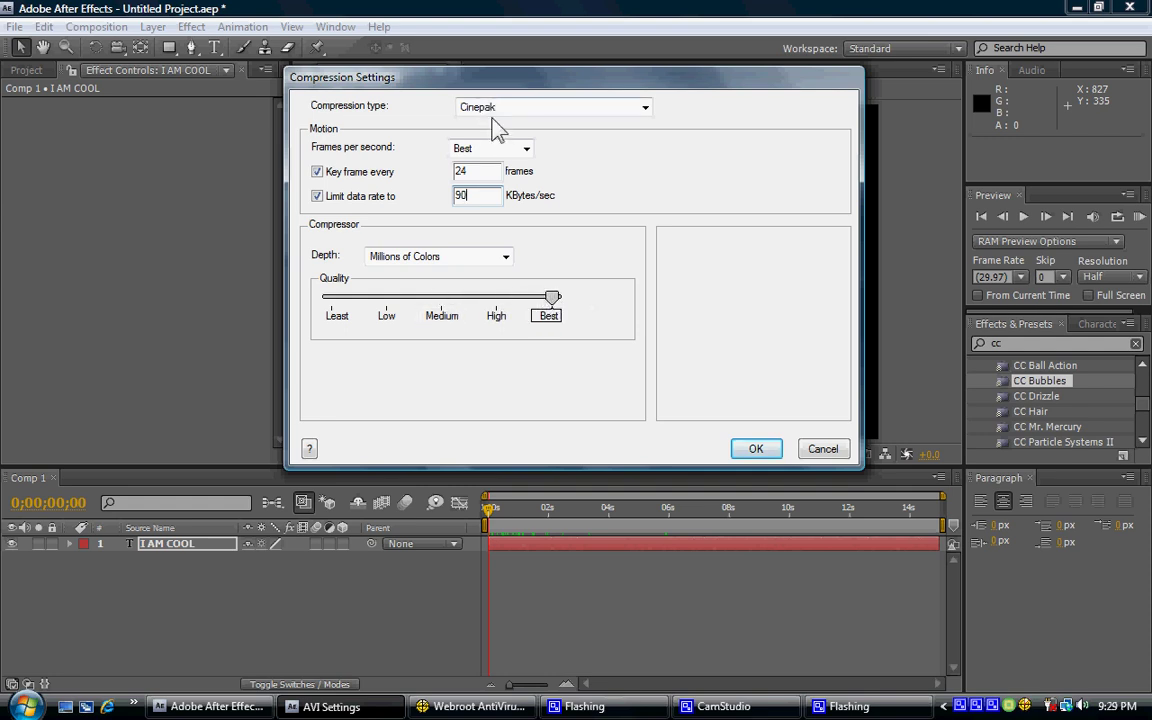
left_click(629, 111)
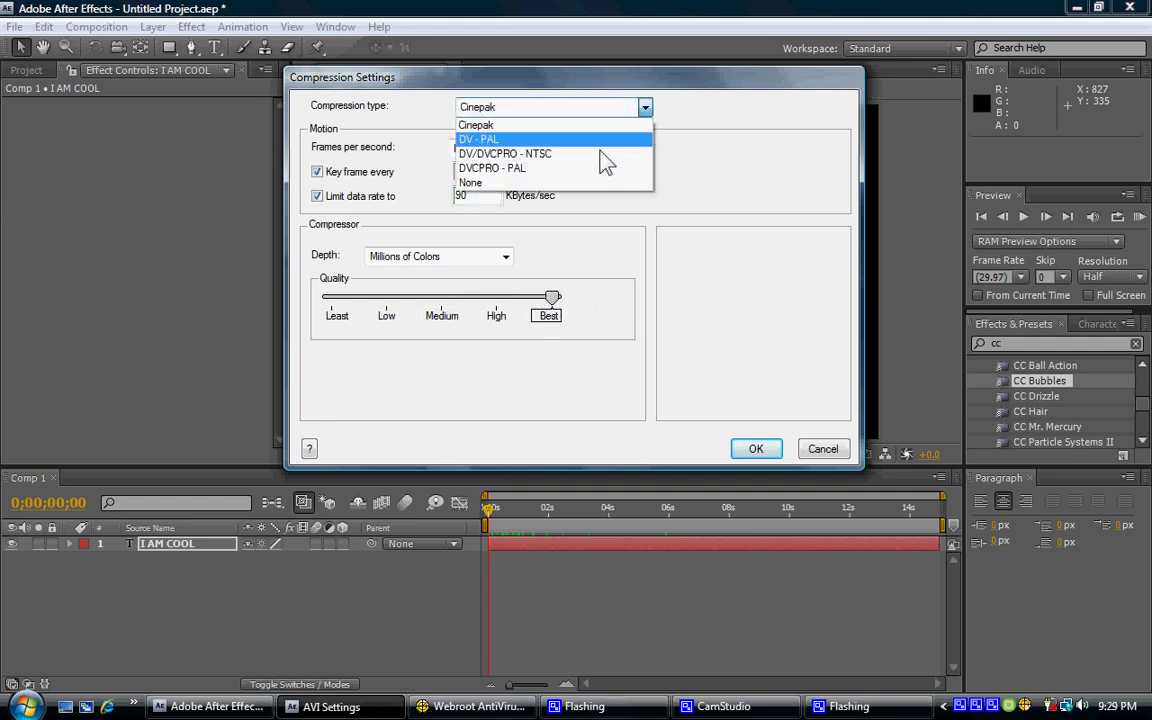
left_click(570, 140)
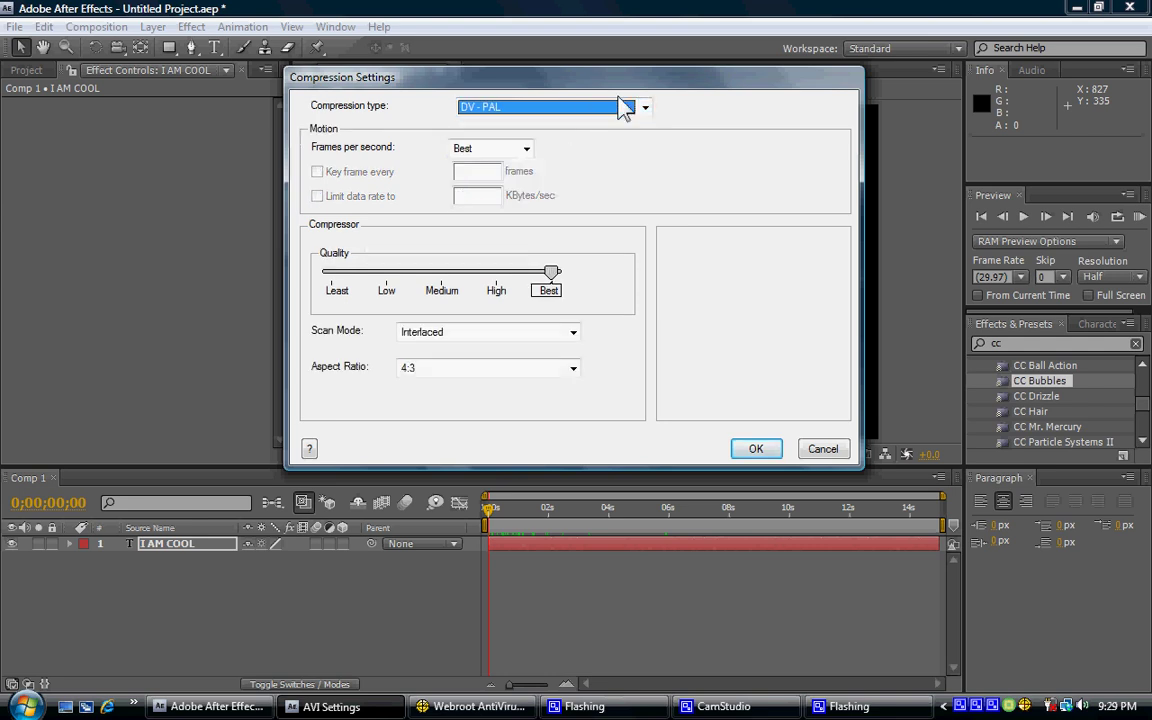
left_click(640, 112)
left_click(590, 150)
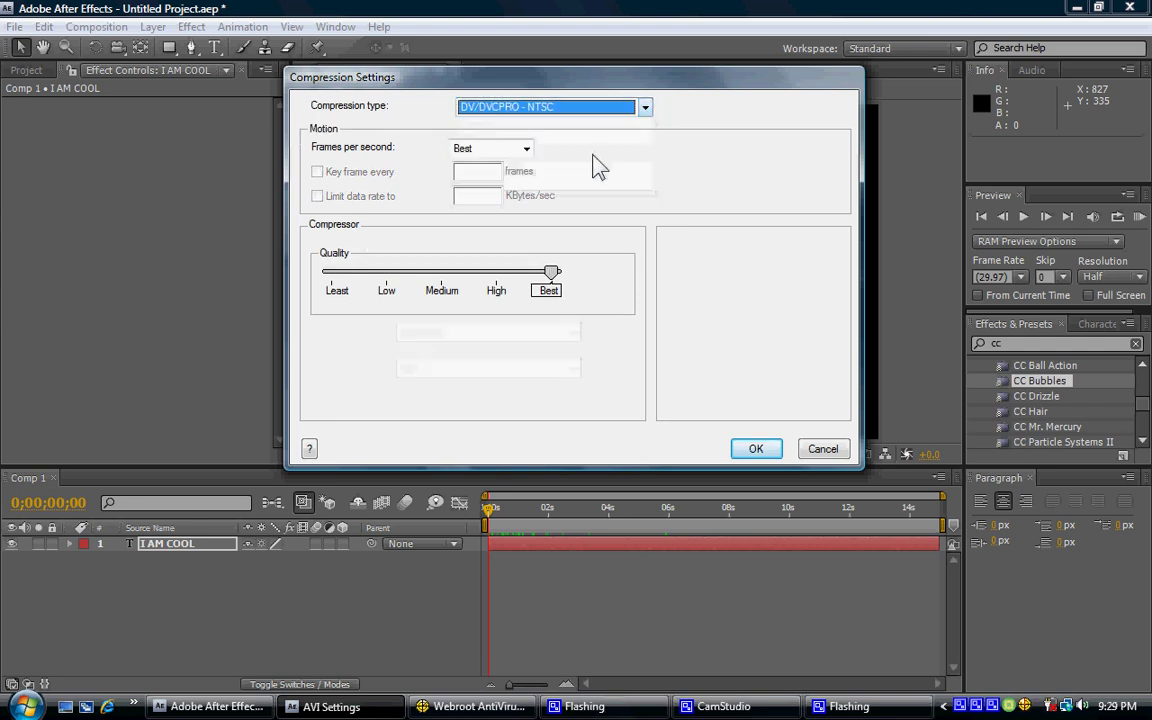
left_click(573, 368)
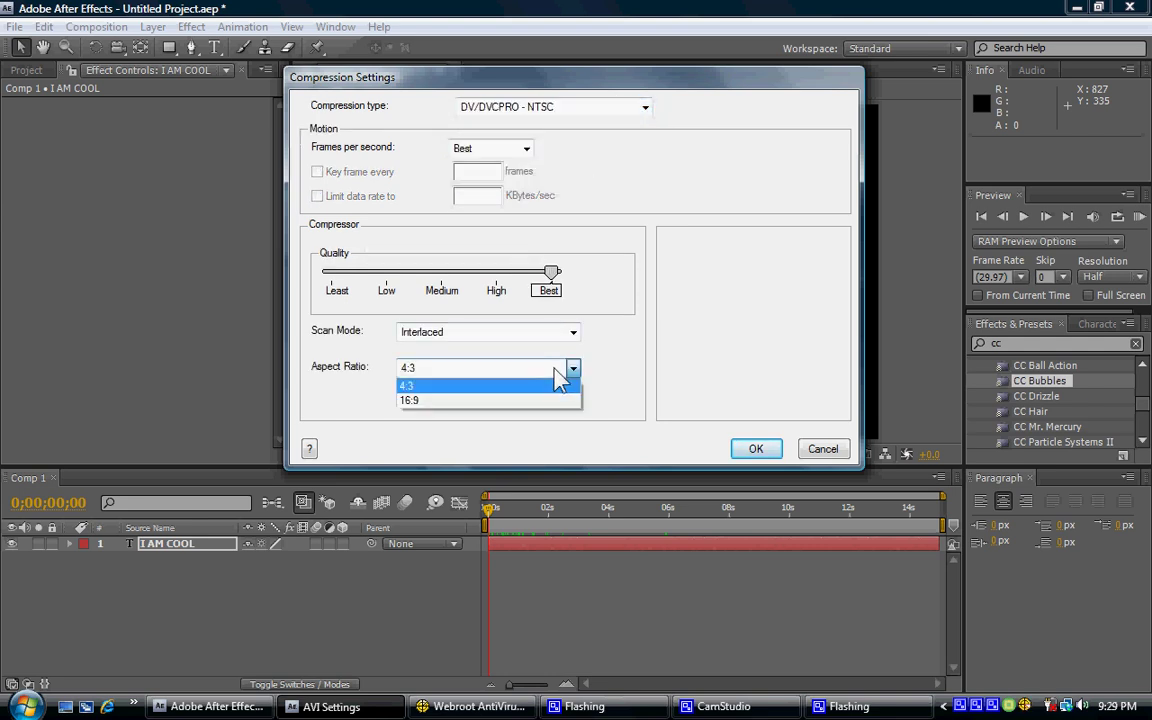
left_click(617, 198)
left_click(645, 107)
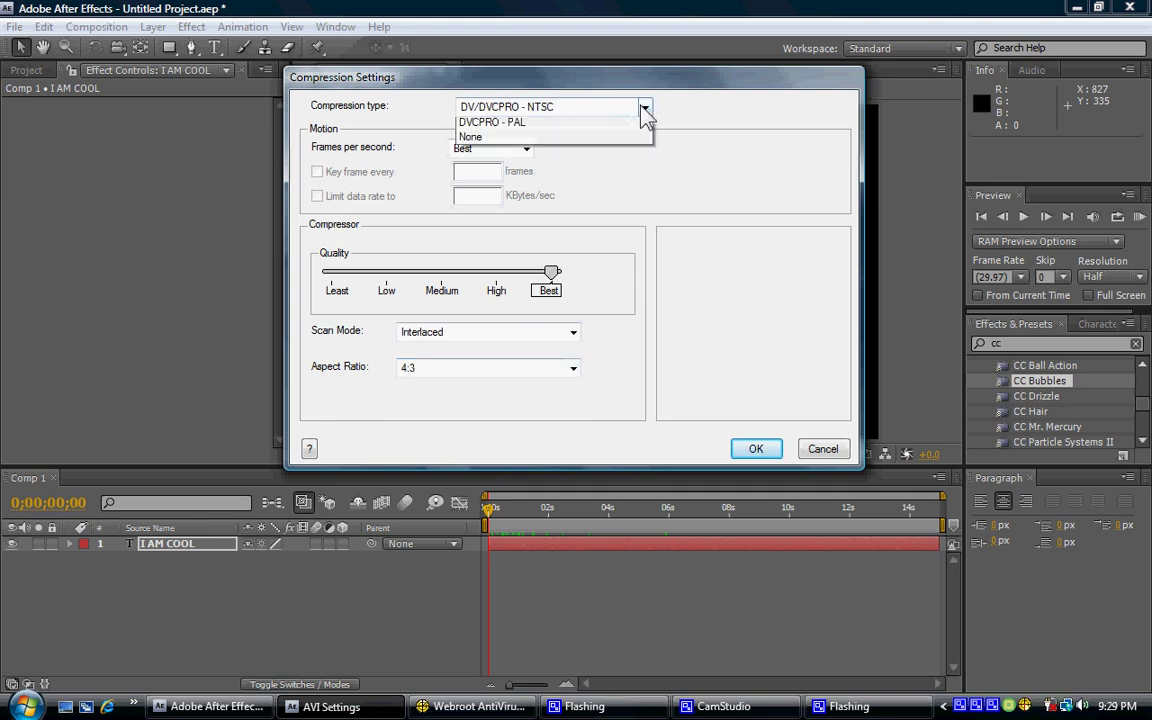
left_click(588, 126)
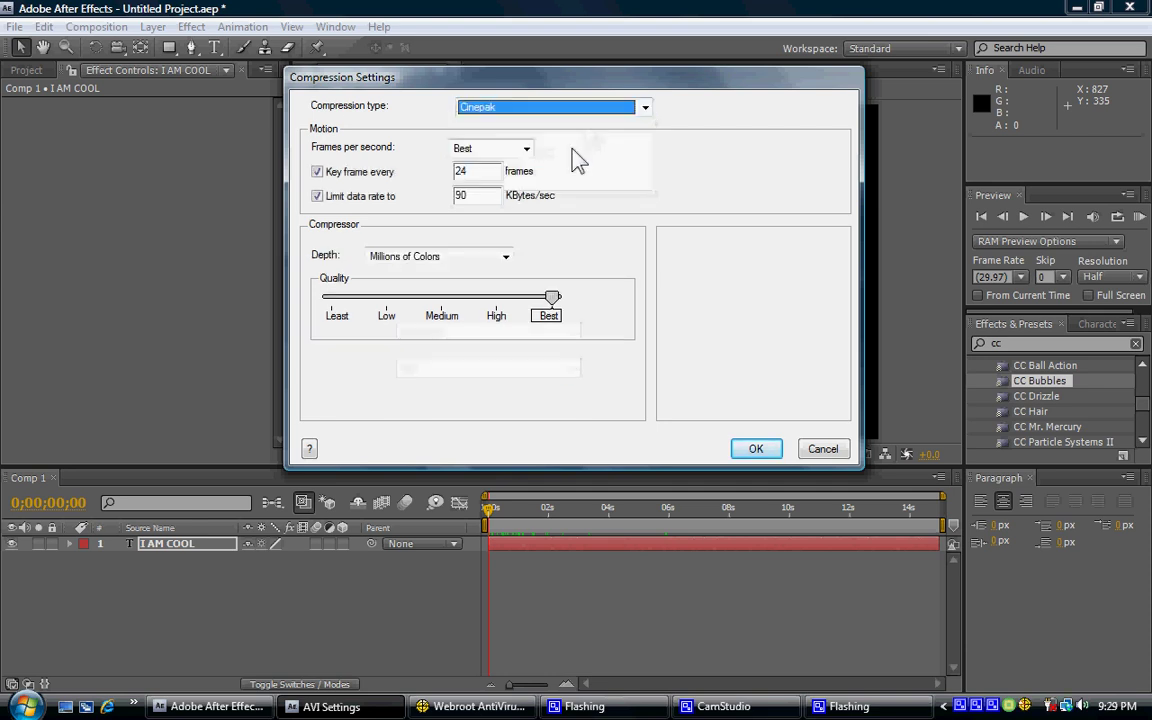
left_click(744, 452)
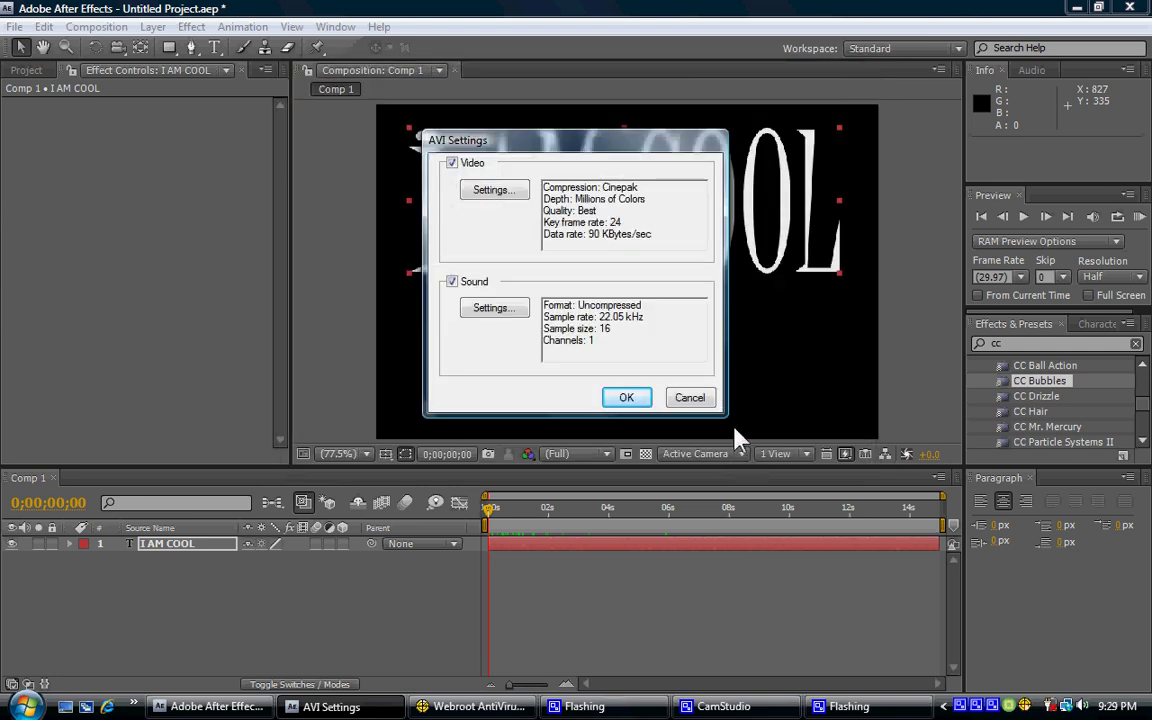
Confirm the AVI settings, then cancel the Save As dialog without writing a file.
left_click(627, 398)
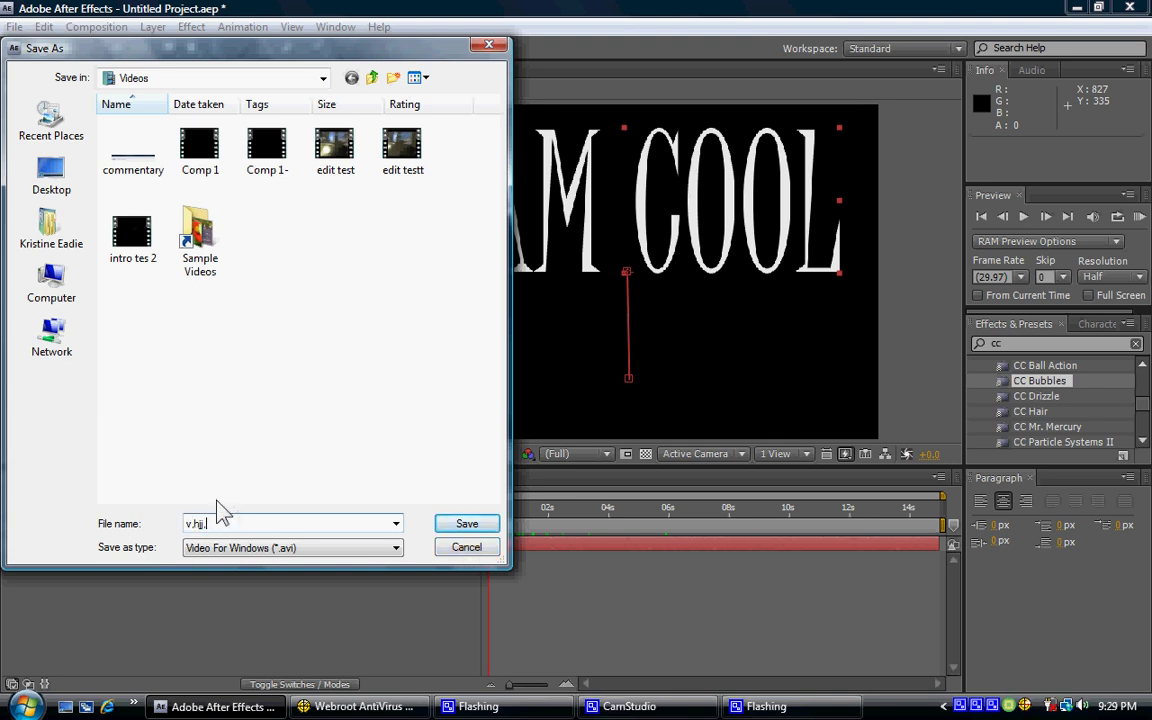
type("v.hjj.")
left_click(466, 552)
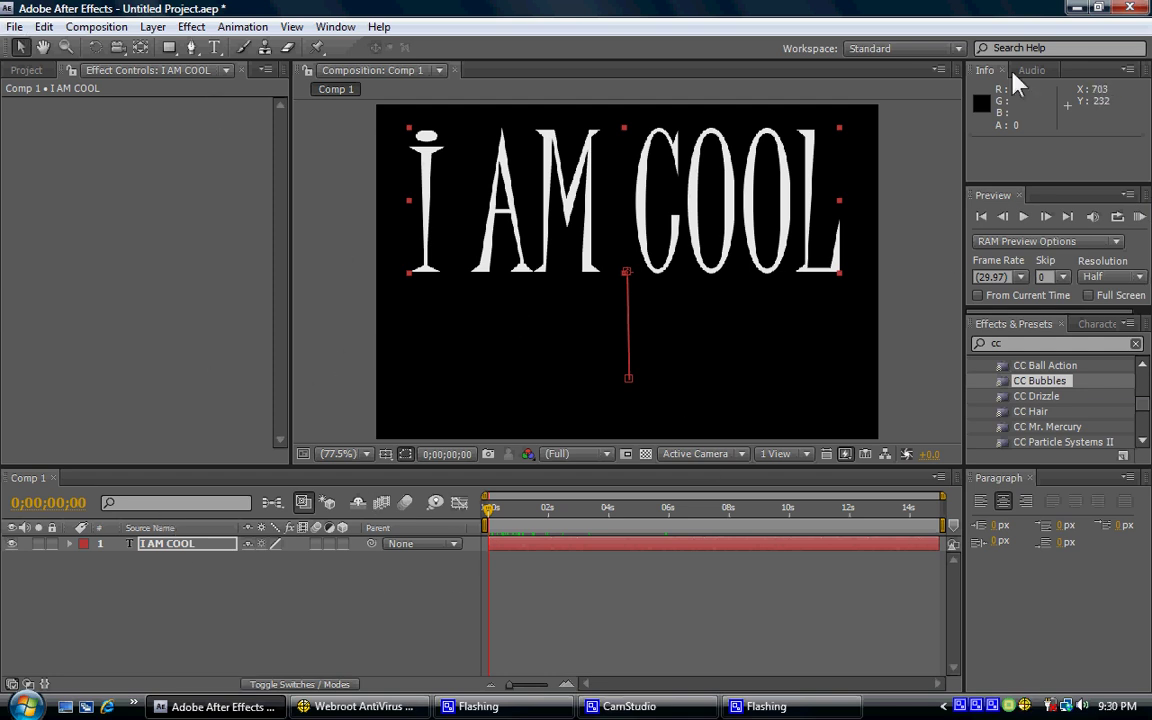
Minimize After Effects to reveal the desktop and the CamStudio window.
left_click(1077, 9)
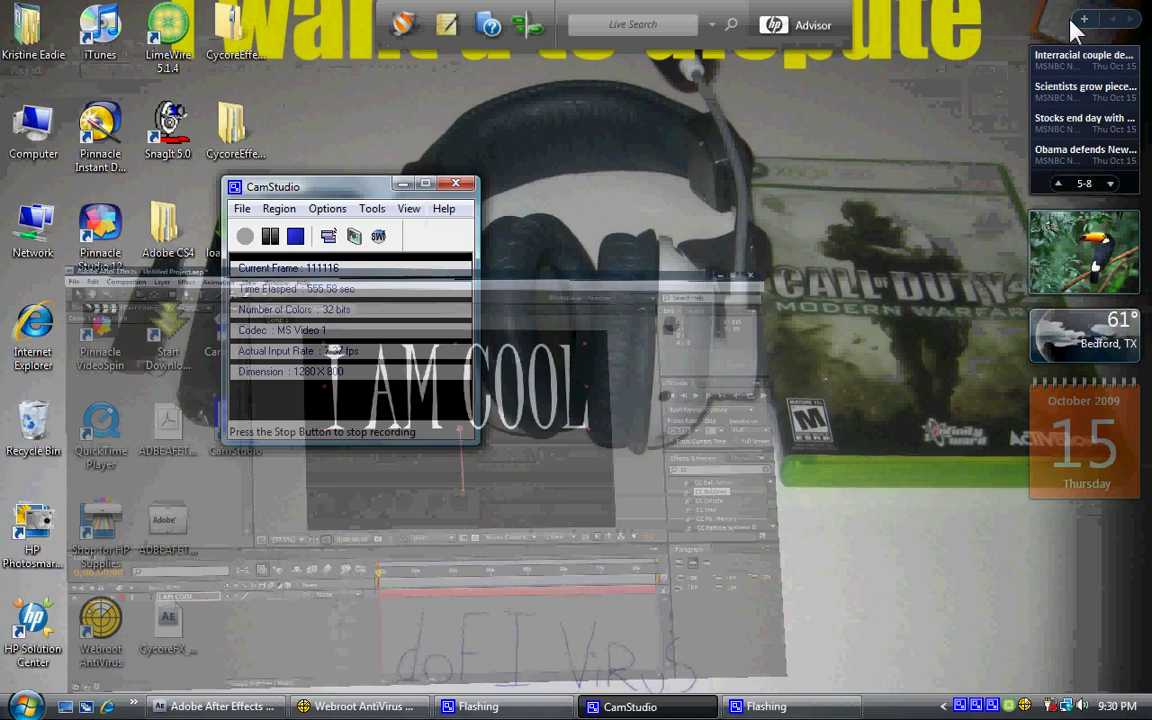